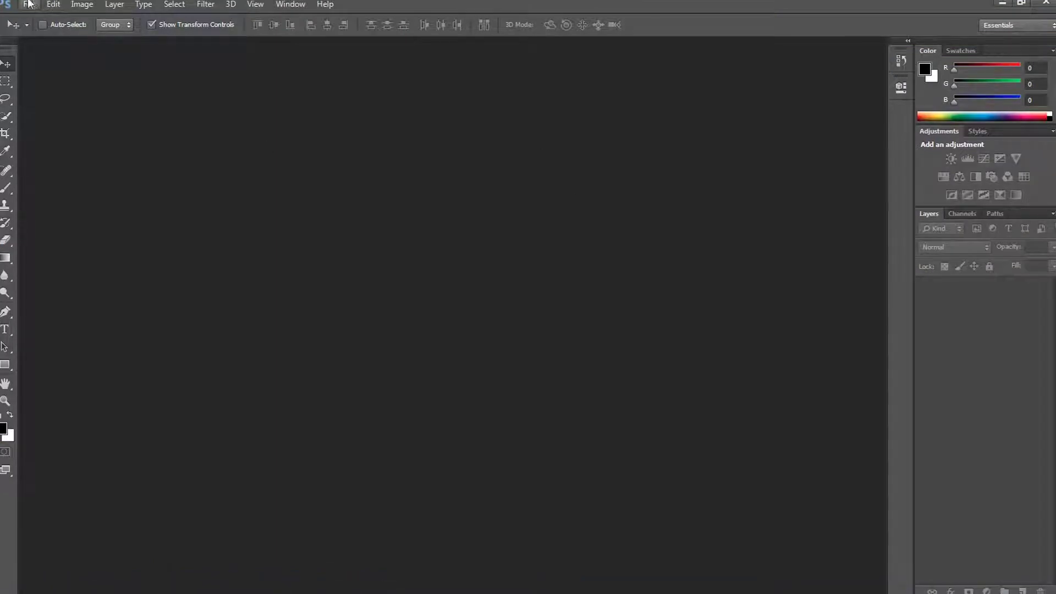
Search for 'cup on table' in Opera
left_click(30, 4)
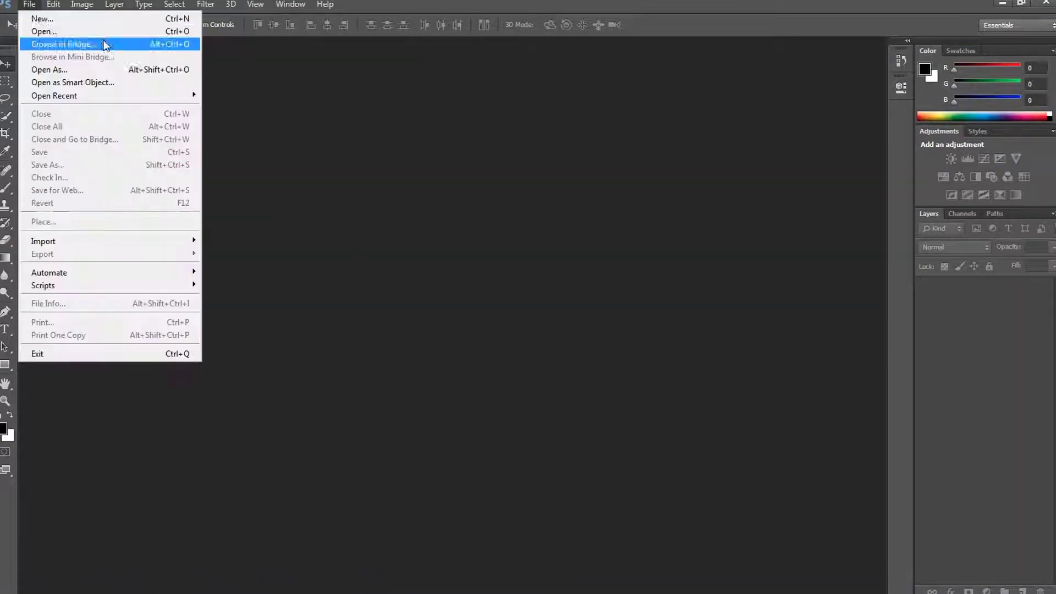
key("Escape")
left_click(186, 589)
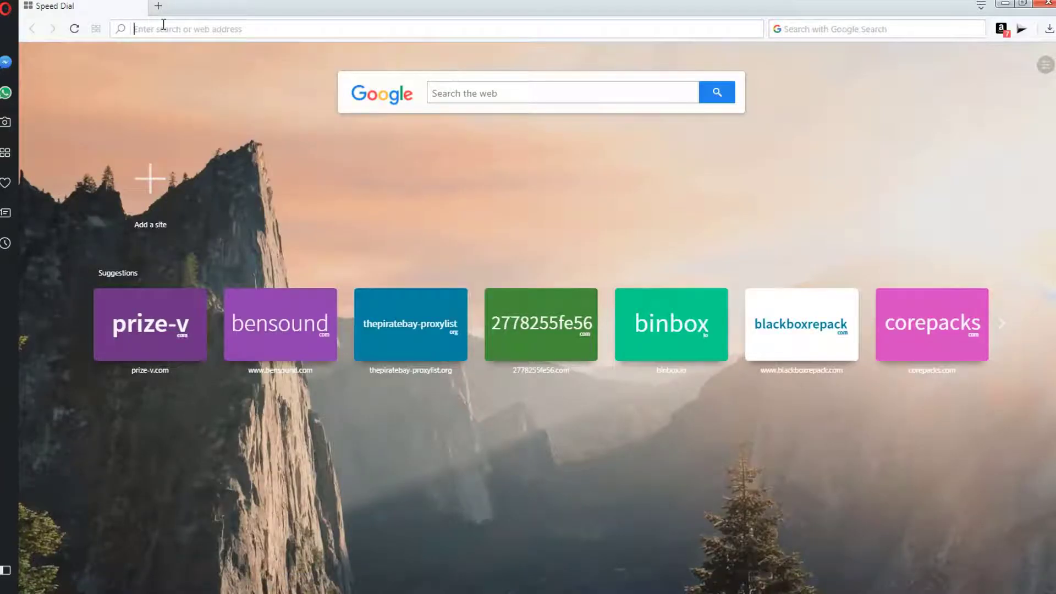
type("cup on tab")
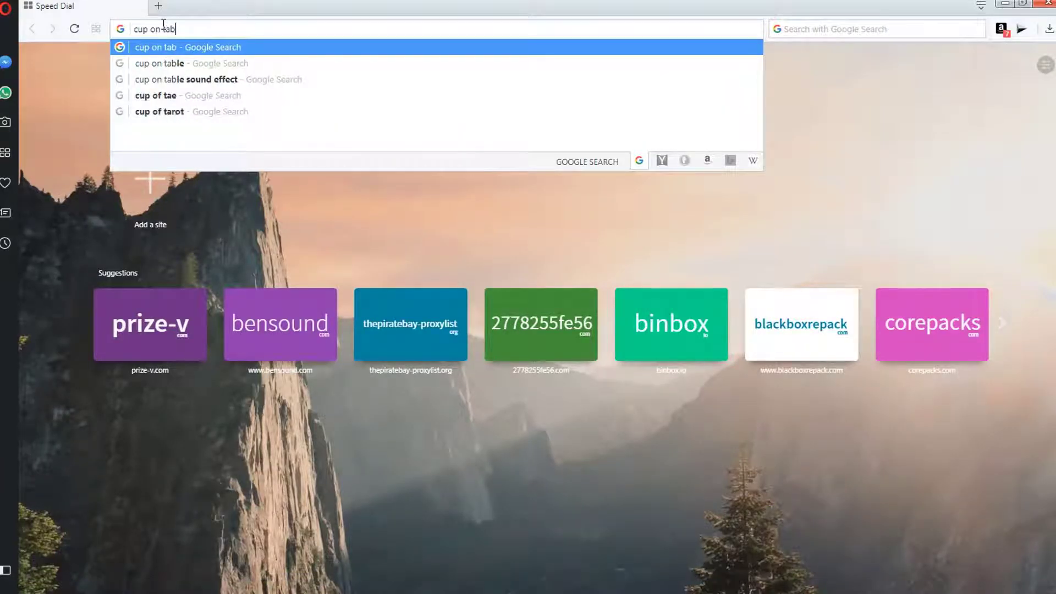
type("le")
key("Return")
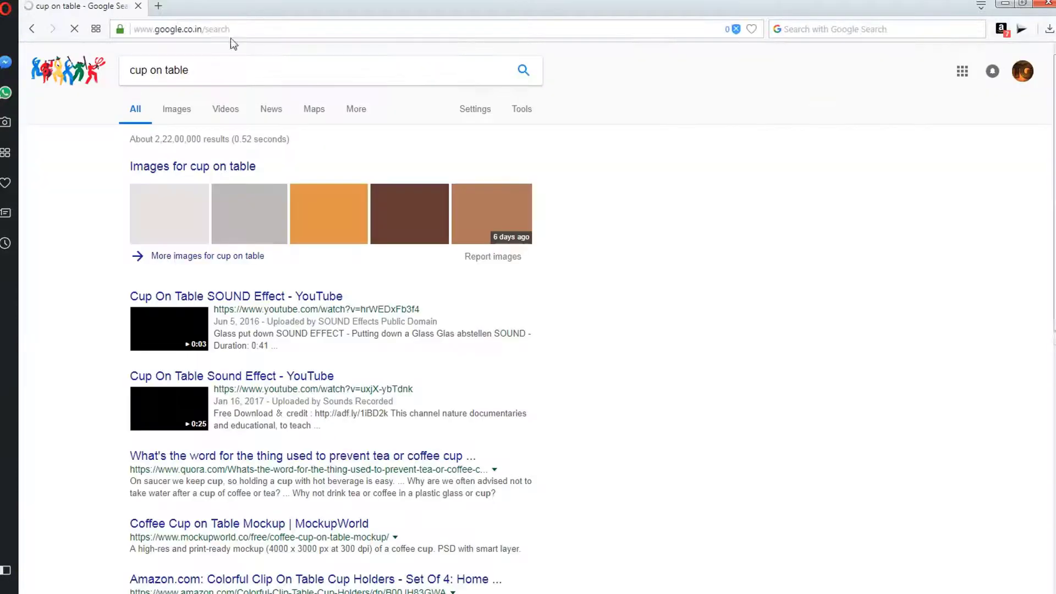
Save a white coffee cup photo from Google Images as 1 (1).jpg
left_click(185, 113)
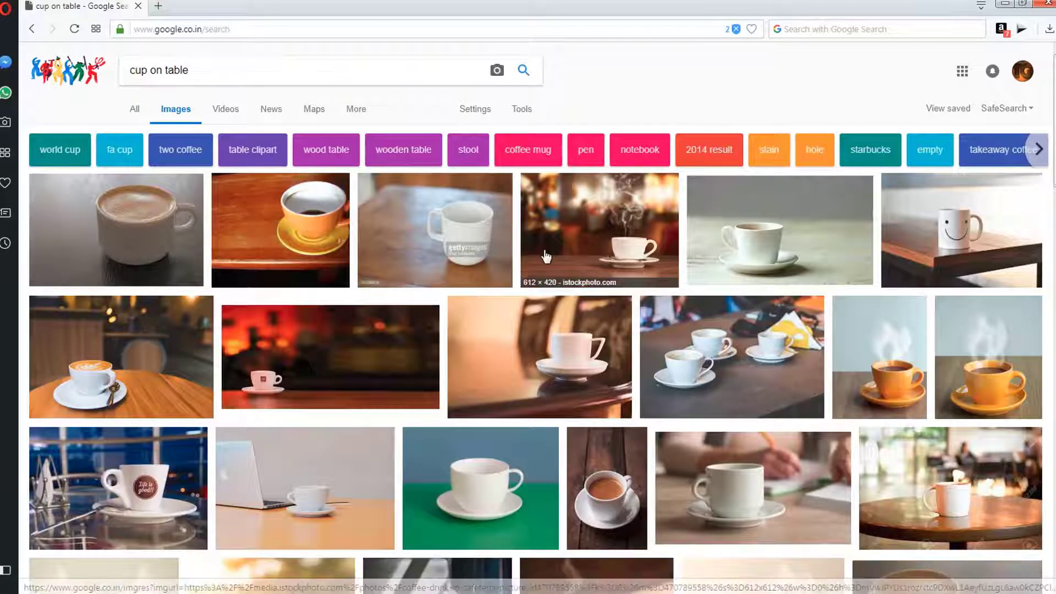
left_click(756, 242)
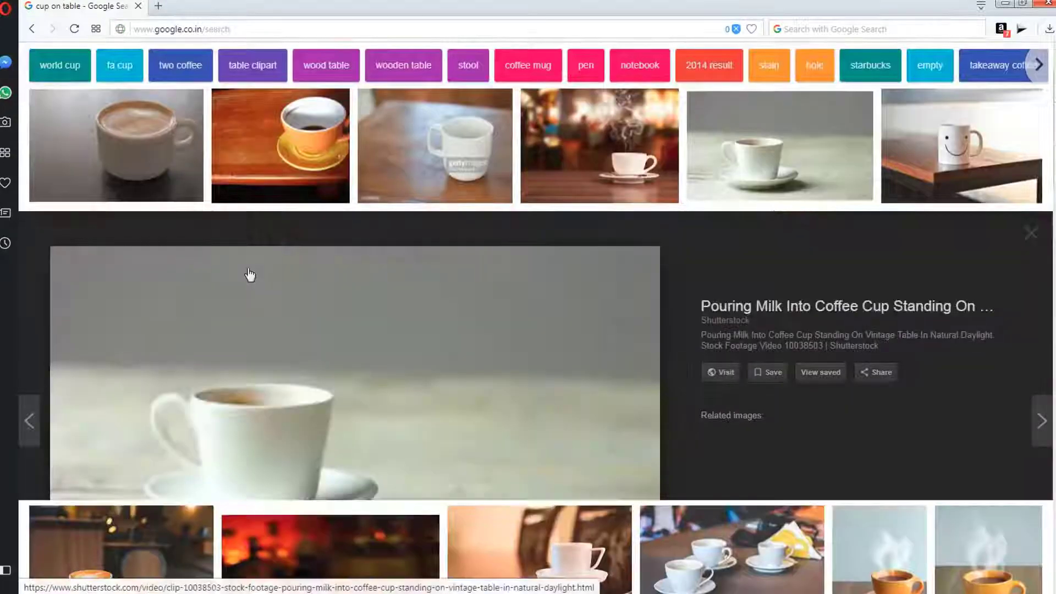
right_click(314, 334)
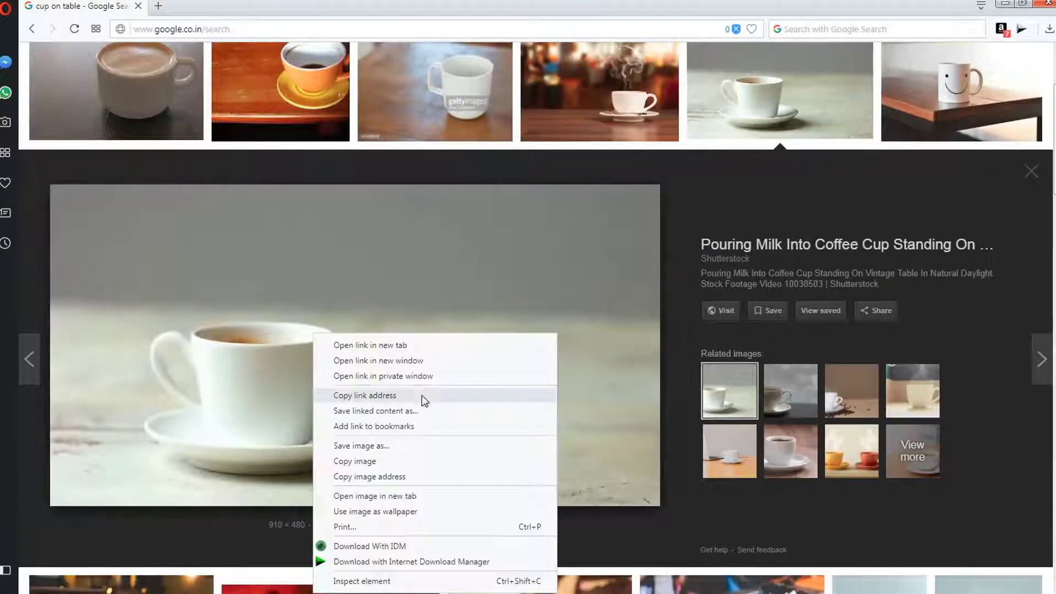
left_click(407, 461)
right_click(384, 403)
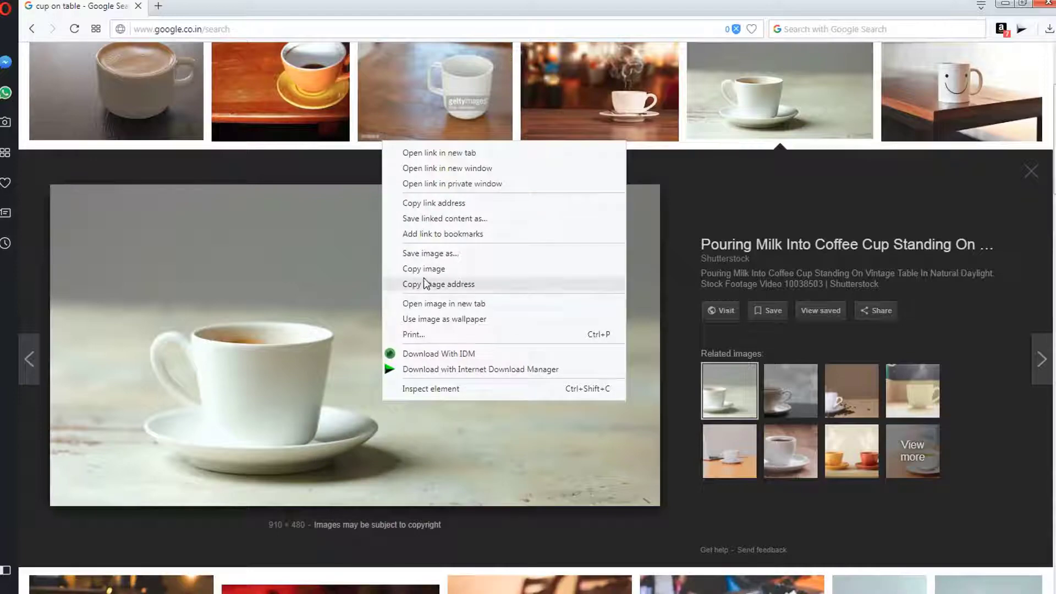
left_click(427, 253)
left_click(428, 137)
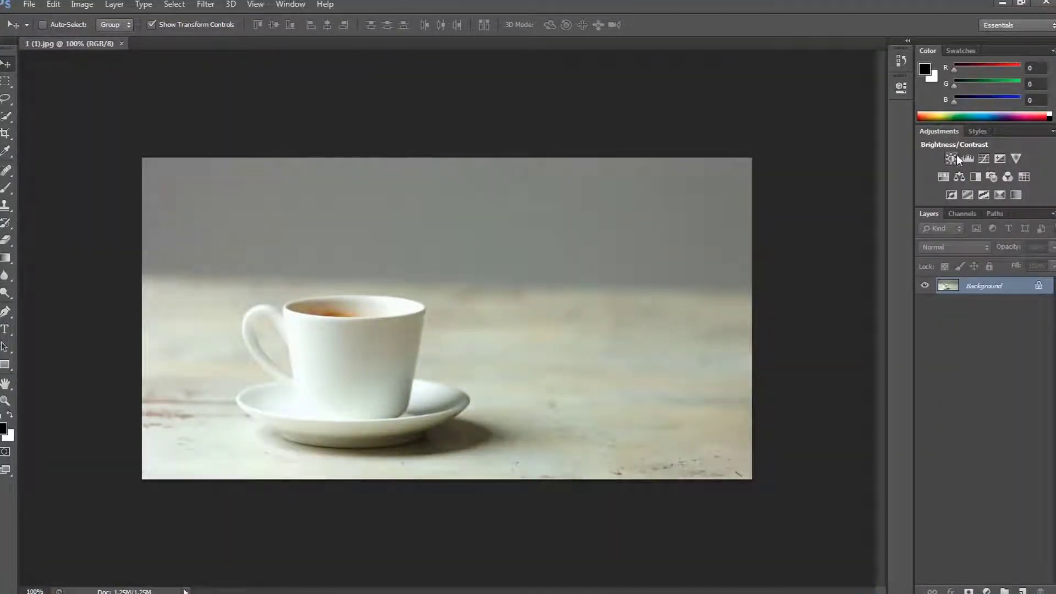
Add a Brightness/Contrast adjustment layer with brightness -60 and contrast 99
left_click(956, 158)
mouse_move(786, 154)
left_mouse_down()
mouse_move(817, 155)
mouse_move(756, 154)
left_mouse_up()
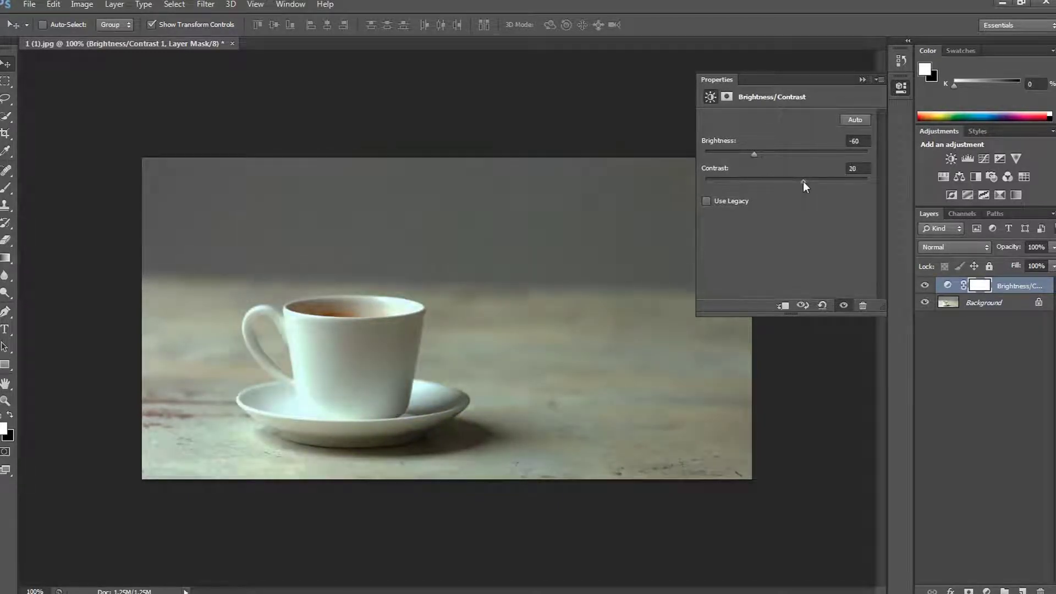
left_click_drag(803, 180, 866, 182)
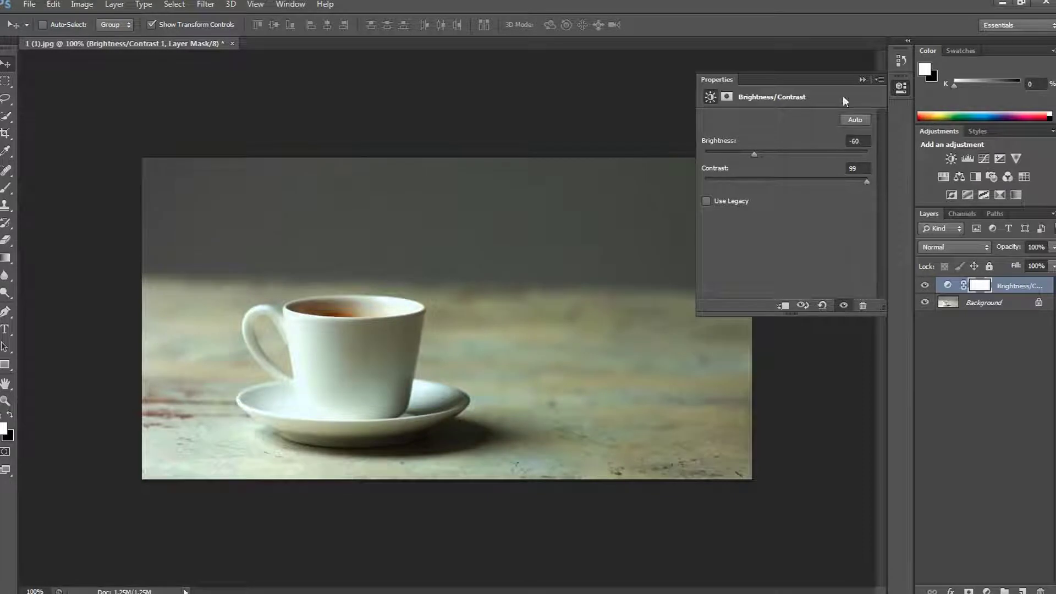
left_click(862, 80)
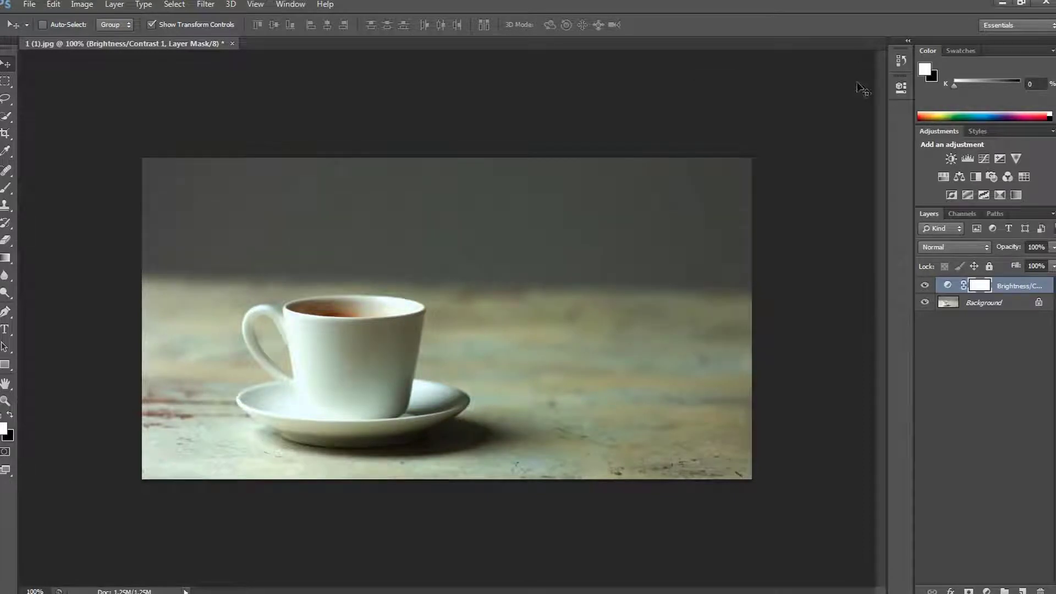
Add a darkening Curves layer, then Exposure and Vibrance adjustment layers
left_click(984, 160)
left_click_drag(812, 205, 826, 211)
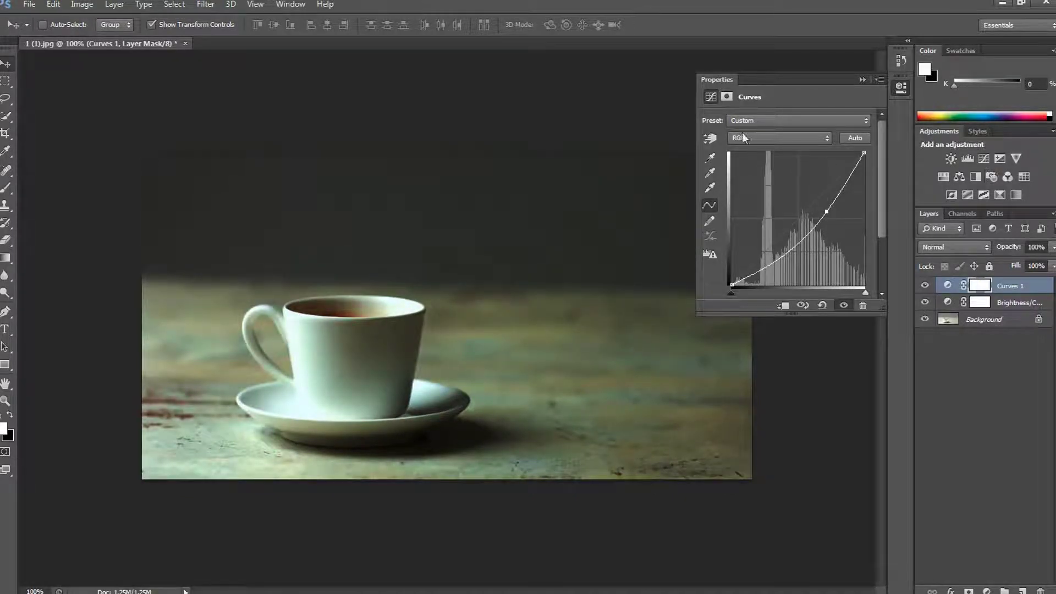
left_click(1002, 159)
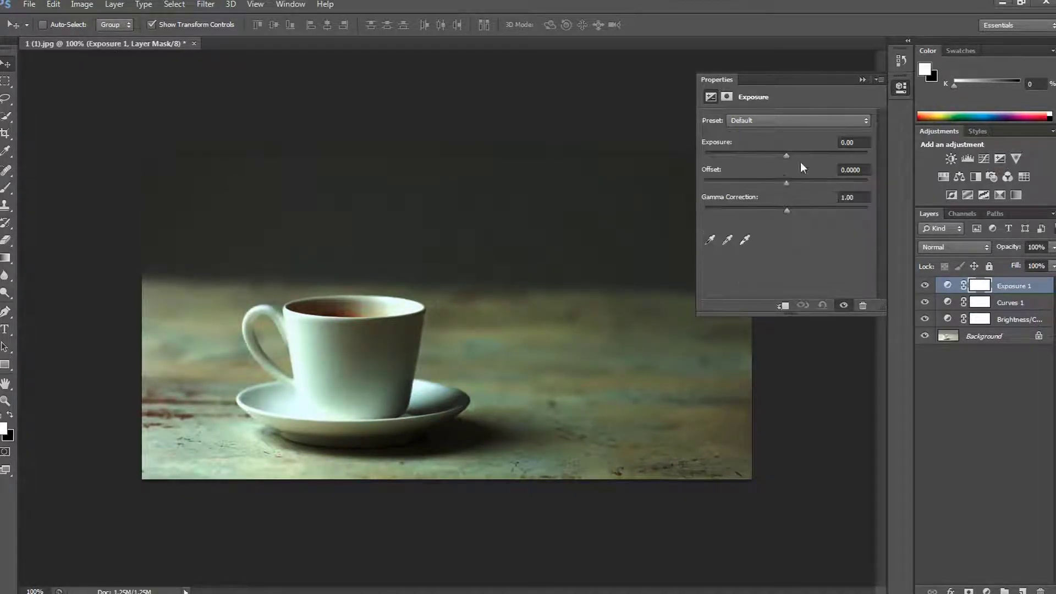
left_click(1016, 158)
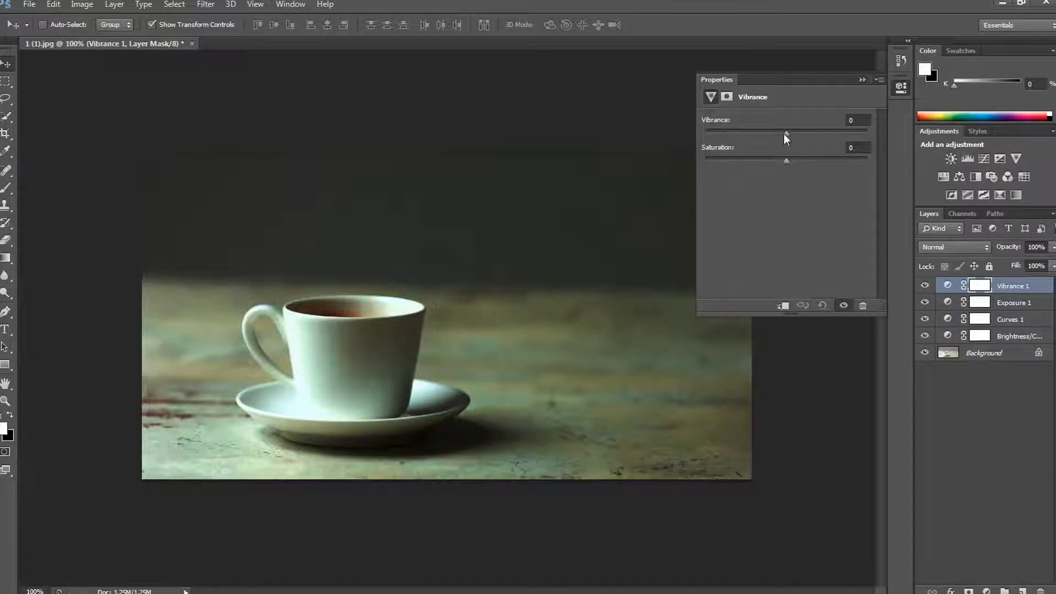
Set the Vibrance layer to vibrance +18 and saturation -1
left_click_drag(831, 135, 837, 133)
left_click_drag(787, 160, 739, 157)
left_click_drag(830, 159, 788, 160)
left_click_drag(788, 163, 785, 163)
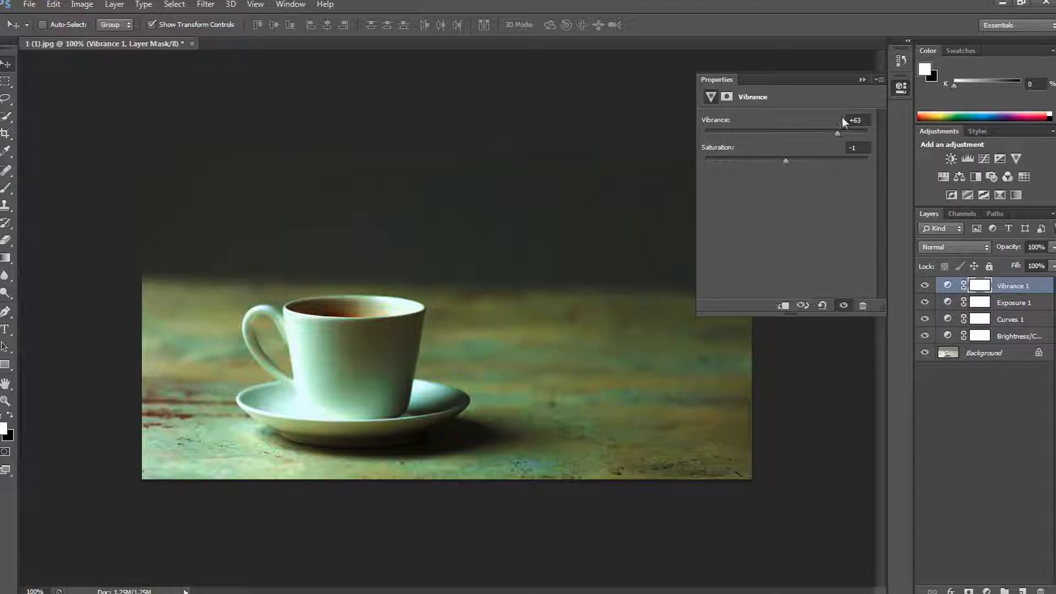
left_click_drag(838, 132, 782, 134)
left_click(863, 79)
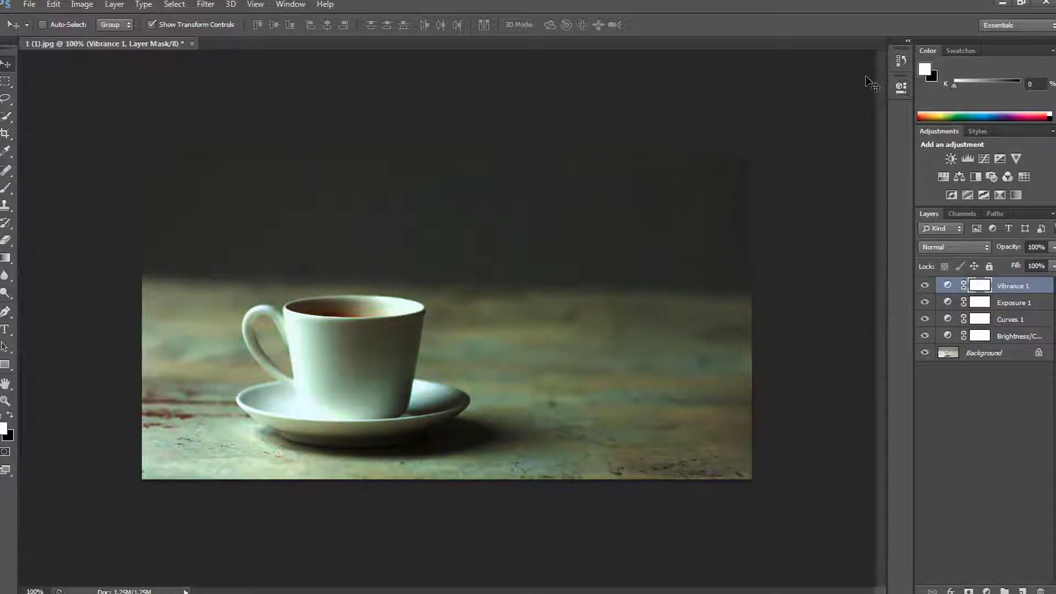
Open 2k Graphics Pack - By Visual.psd with layers kept, dismissing the missing-fonts warning
left_click(29, 4)
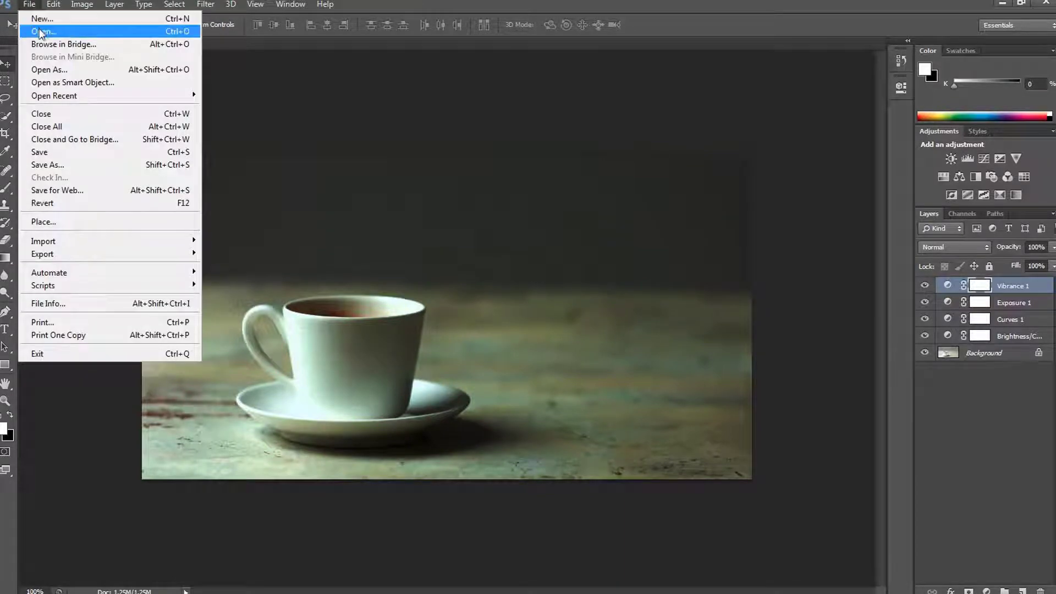
left_click(31, 32)
left_click_drag(708, 127, 720, 320)
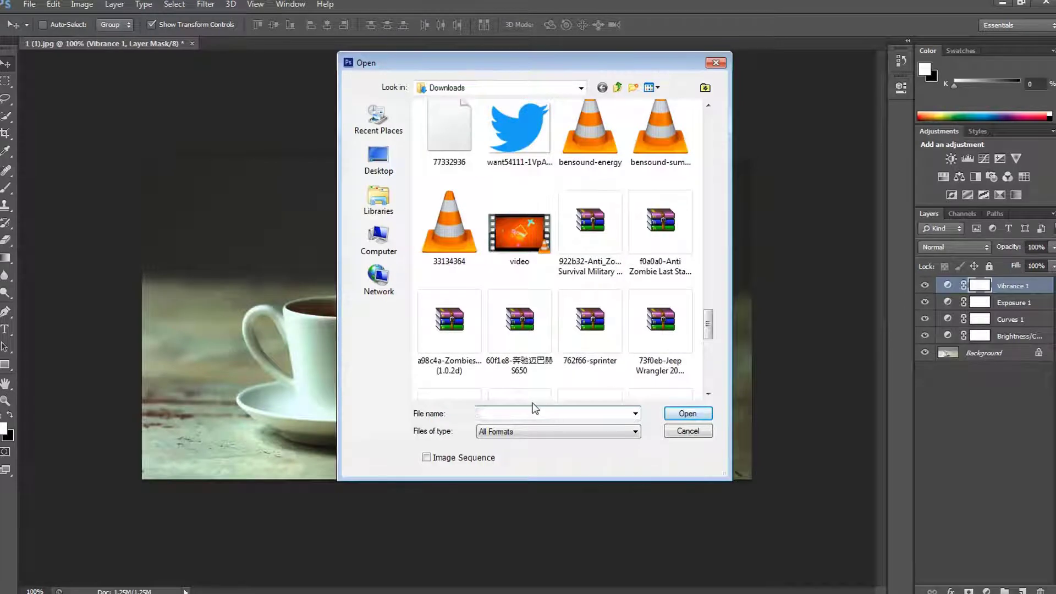
type("2k")
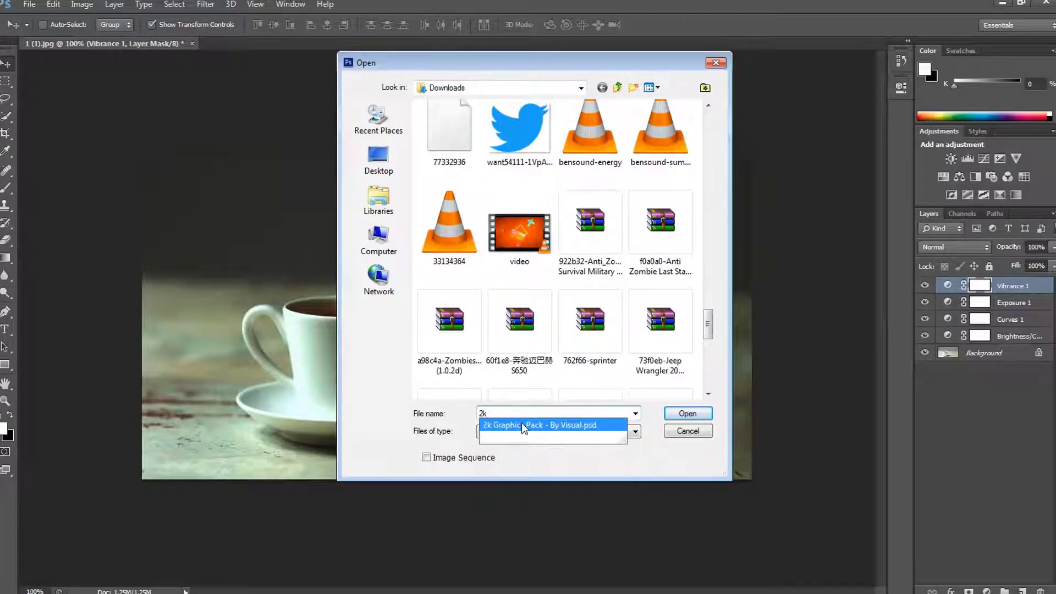
left_click(521, 422)
left_click(670, 413)
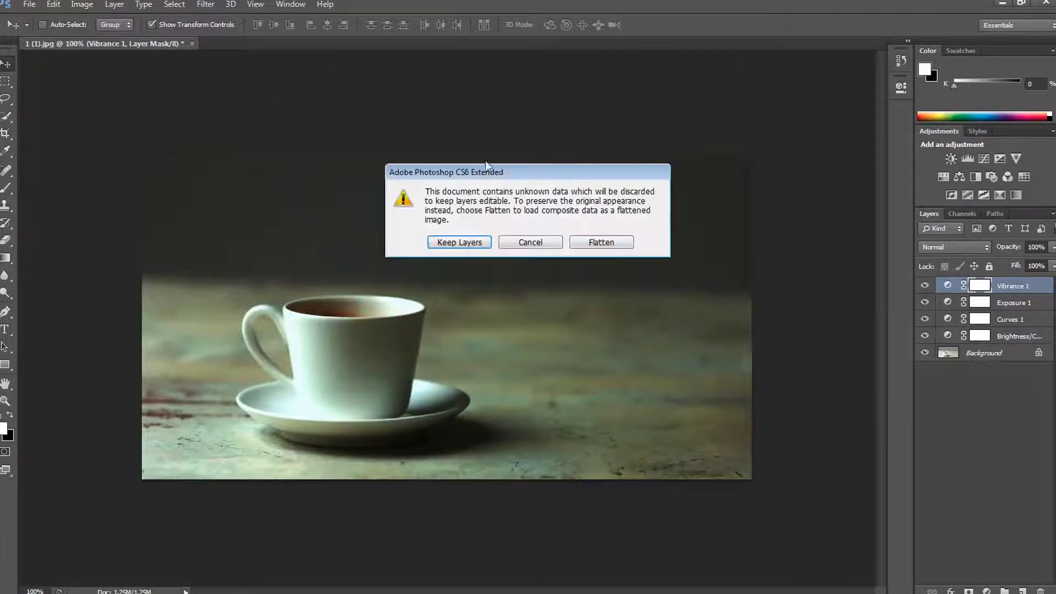
left_click(474, 244)
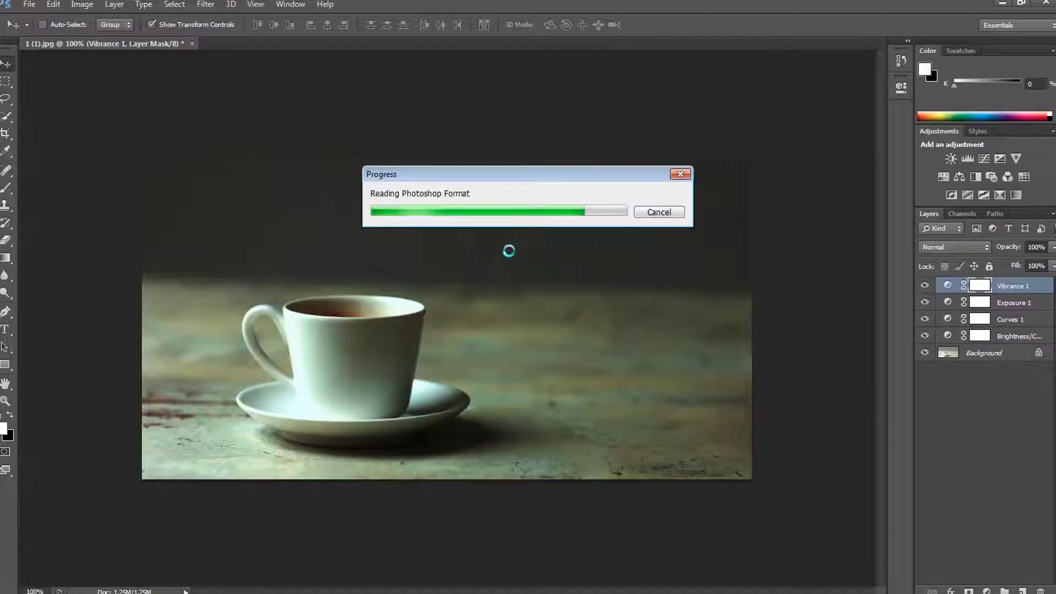
left_click(509, 234)
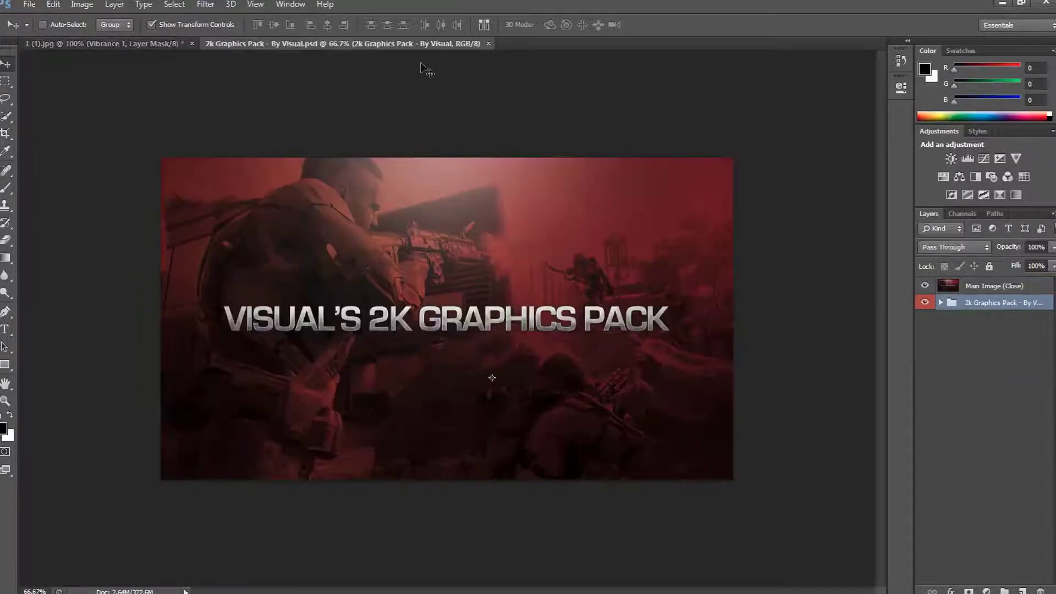
Hide the Disclaimer layer and reveal the first Visual layer in Smoke > Normal Smoke
left_click_drag(924, 302, 924, 286)
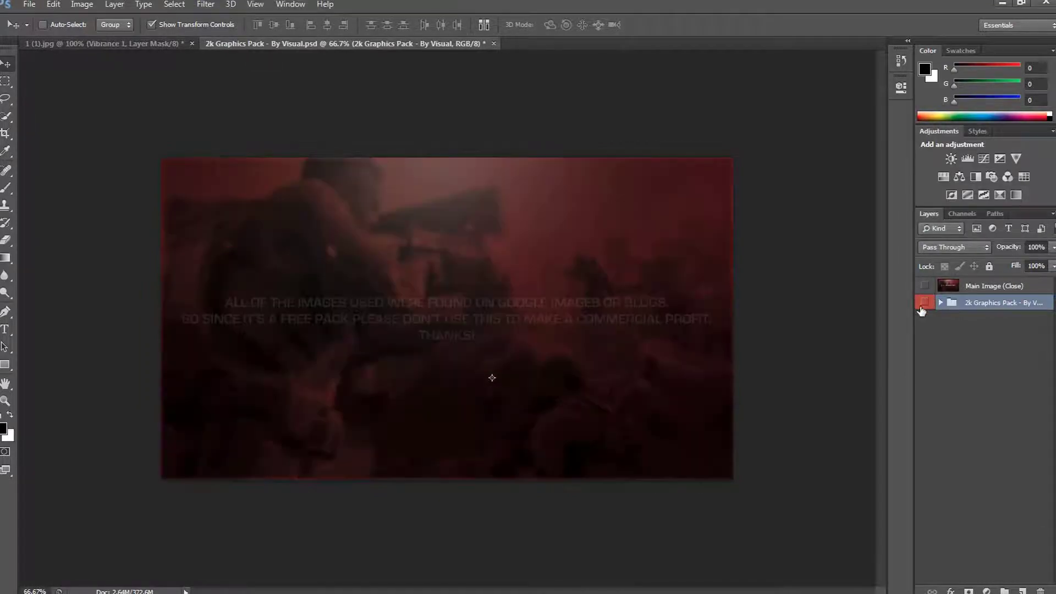
left_click(941, 302)
left_click(924, 302)
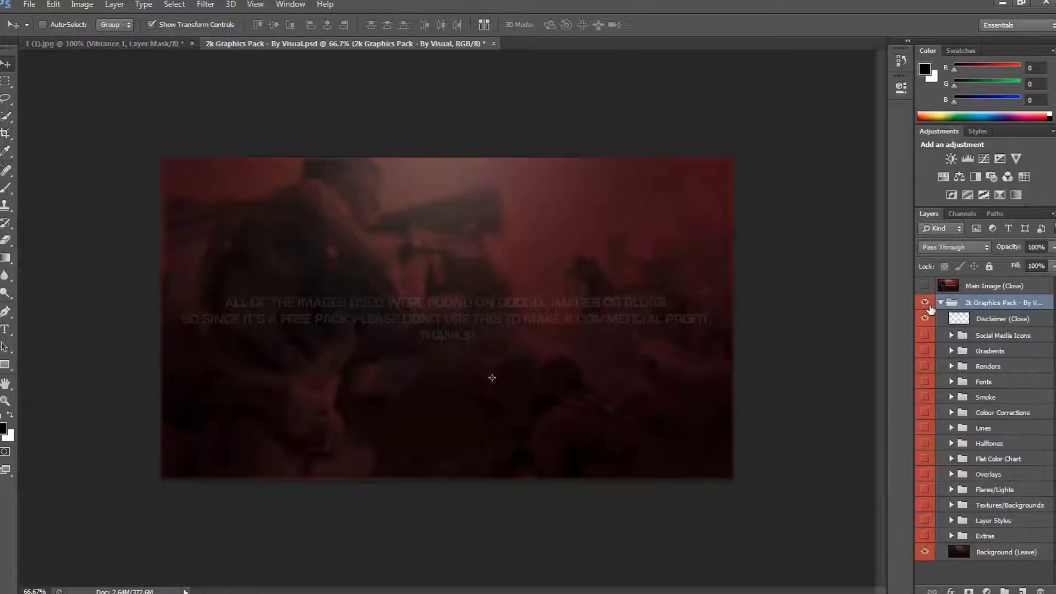
left_click(924, 302)
left_click(925, 318)
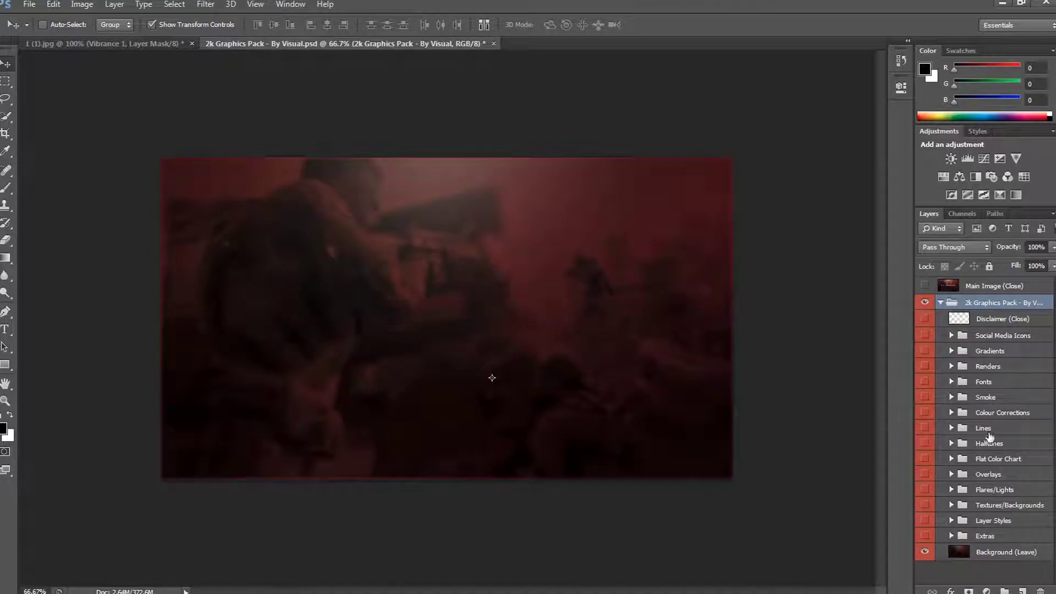
left_click(949, 399)
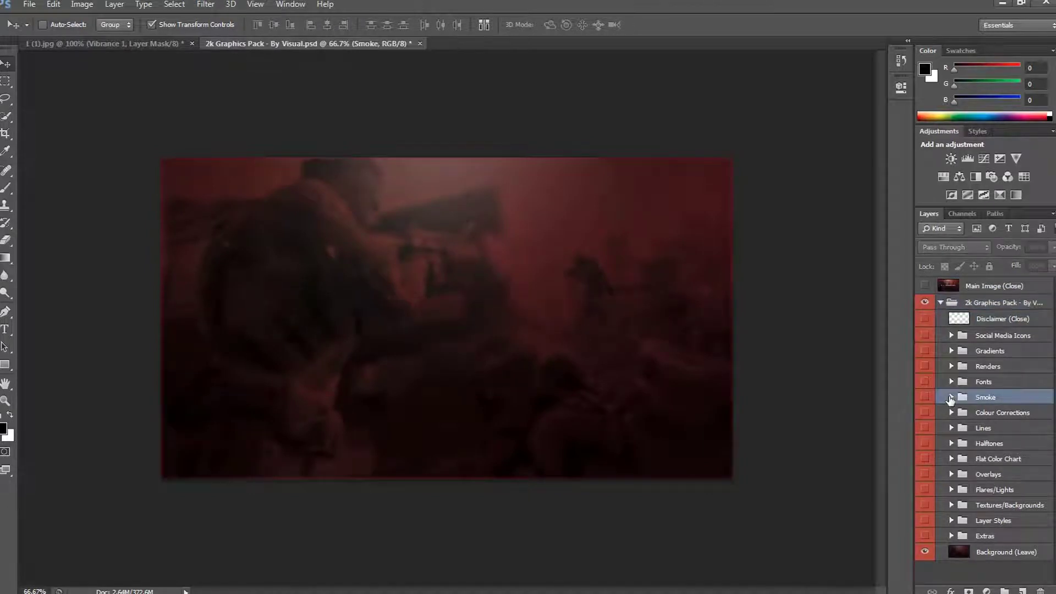
left_click(962, 428)
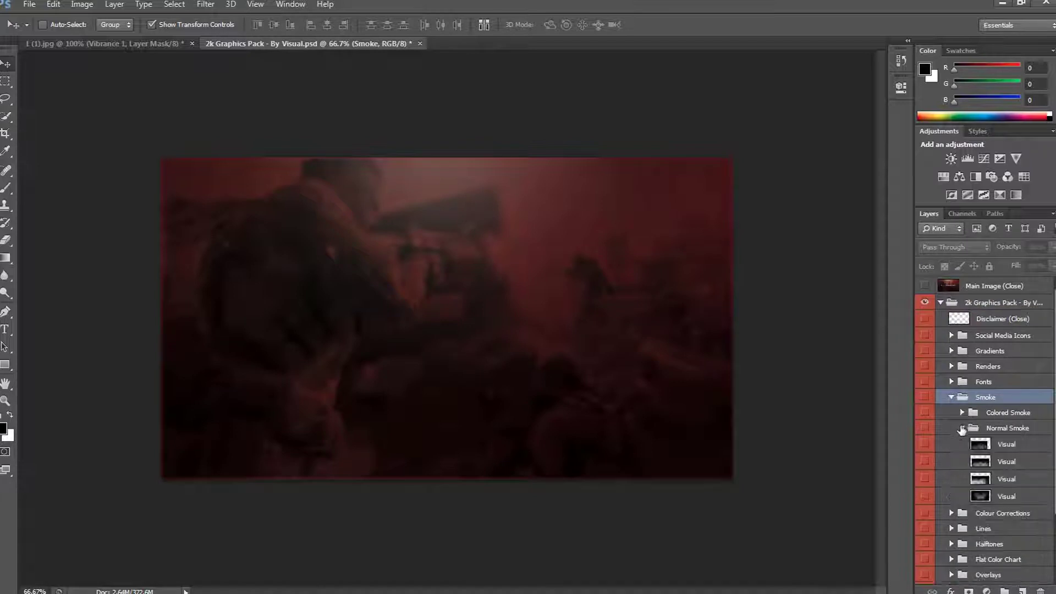
left_click(925, 444)
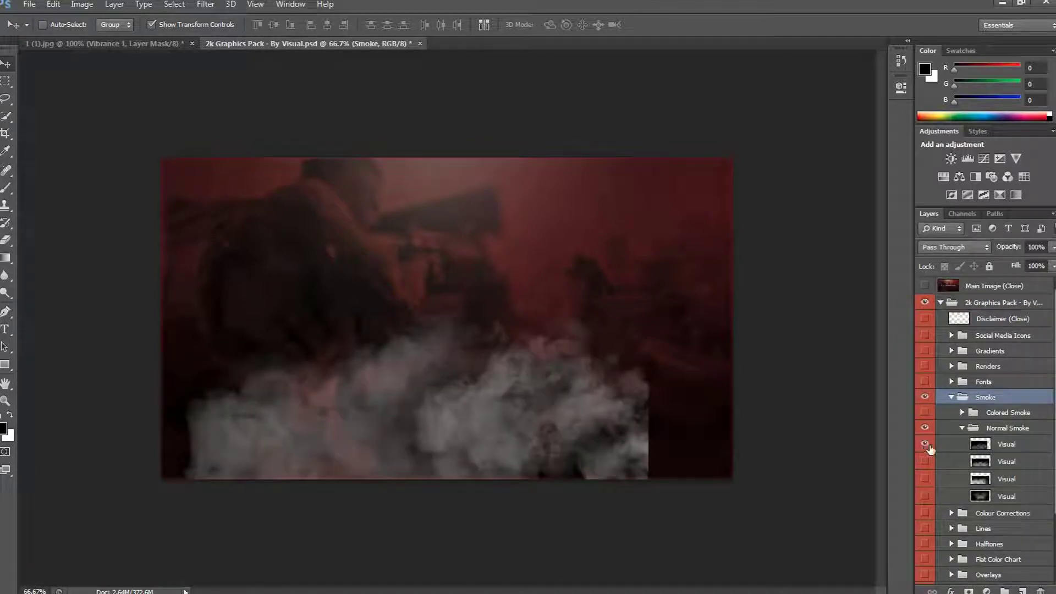
left_click(983, 450)
Try repositioning the first smoke layer, then cancel the transform
left_click_drag(506, 404, 536, 322)
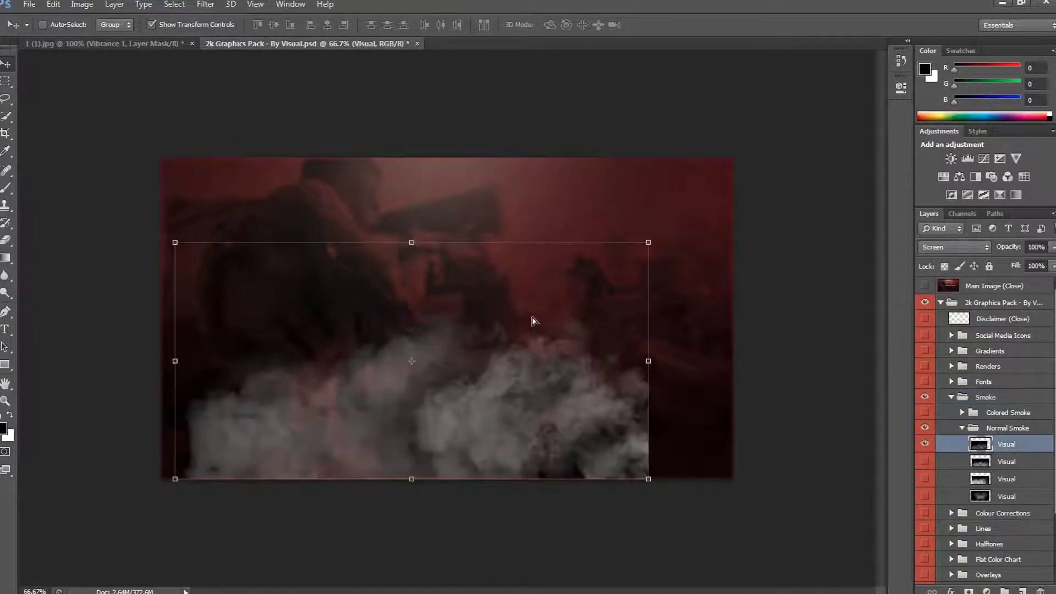
left_click_drag(542, 366, 523, 342)
key("ctrl+t")
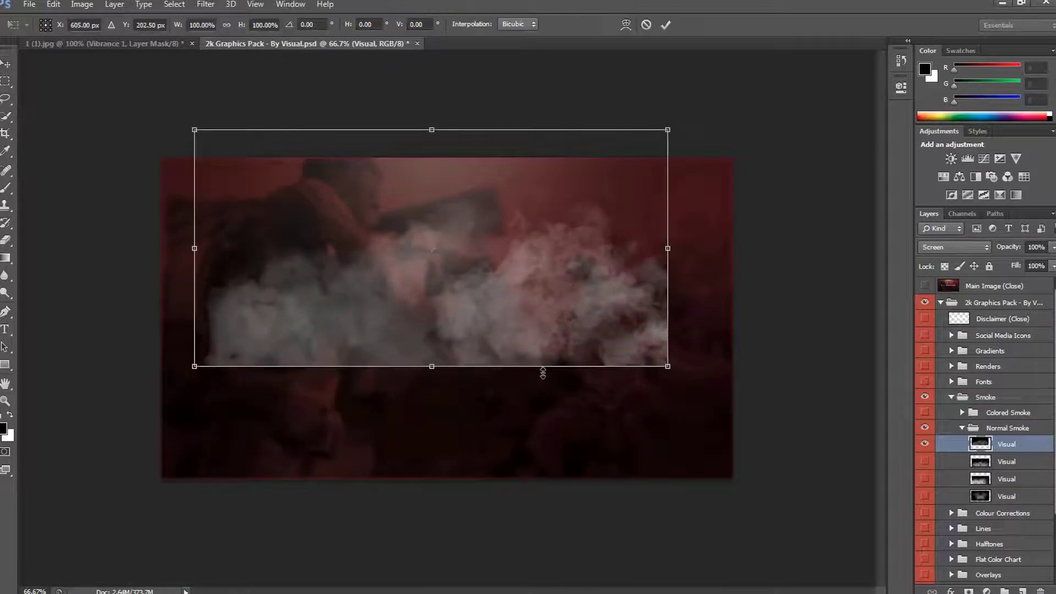
left_click_drag(600, 327, 600, 356)
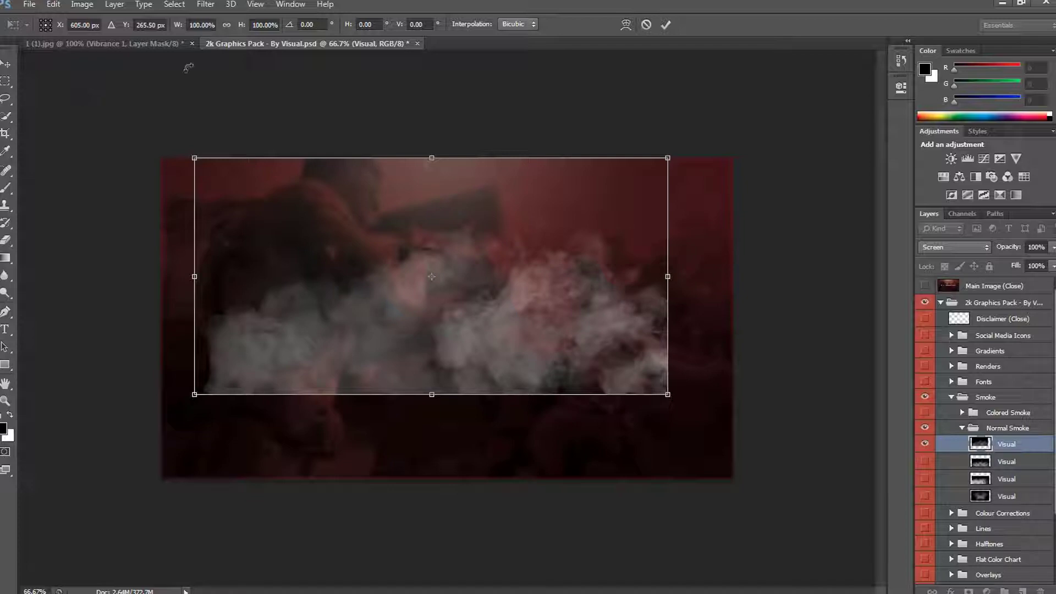
left_click(646, 25)
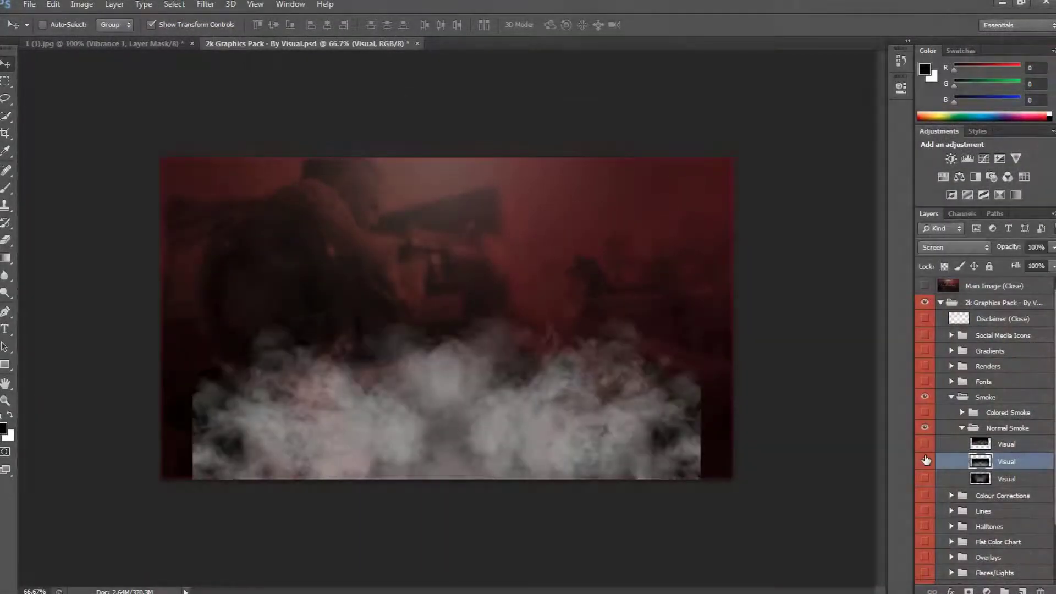
Swap to the soft, rounded central smoke variant and select its layer
left_click(926, 461)
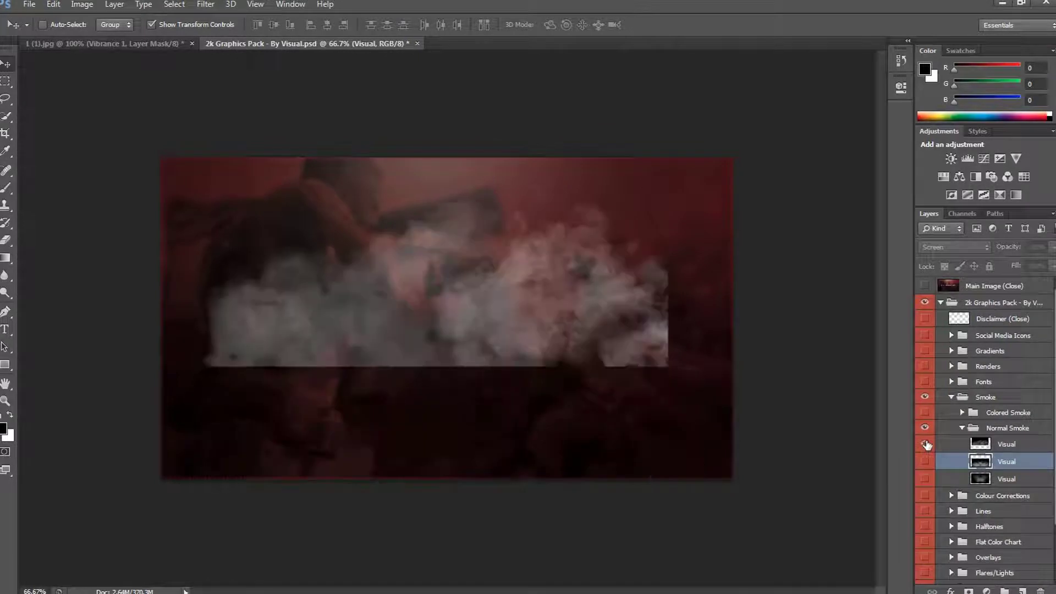
left_click(926, 444)
left_click(925, 478)
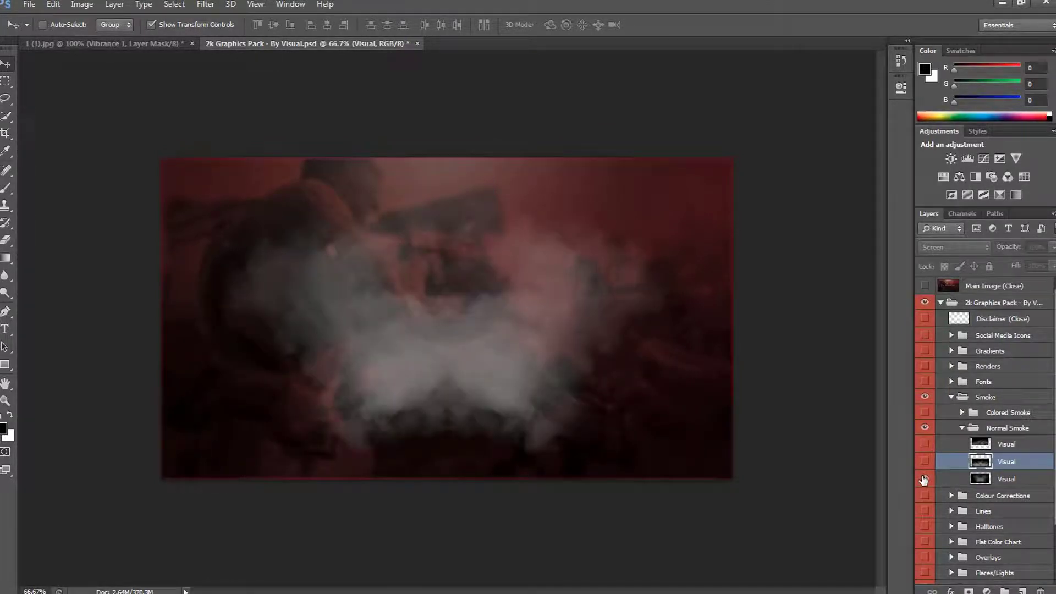
left_click(961, 485)
Copy the smoke layer into 1 (1).jpg and shrink it above the cup
left_click_drag(420, 356, 562, 373)
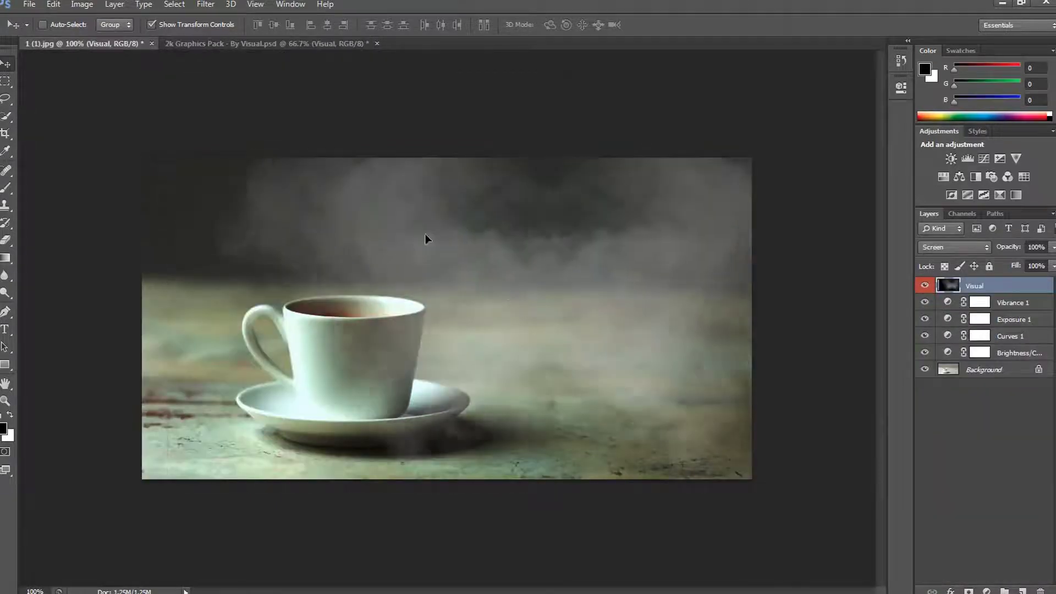
key("ctrl+t")
left_click_drag(223, 428, 735, 134)
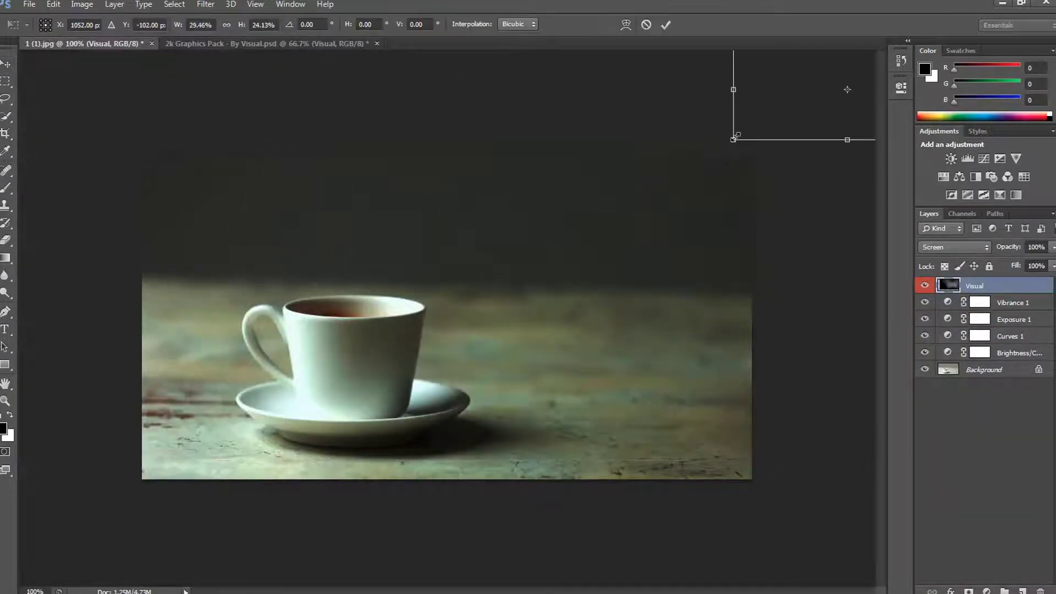
mouse_move(818, 102)
left_mouse_down()
mouse_move(330, 342)
mouse_move(338, 309)
left_mouse_up()
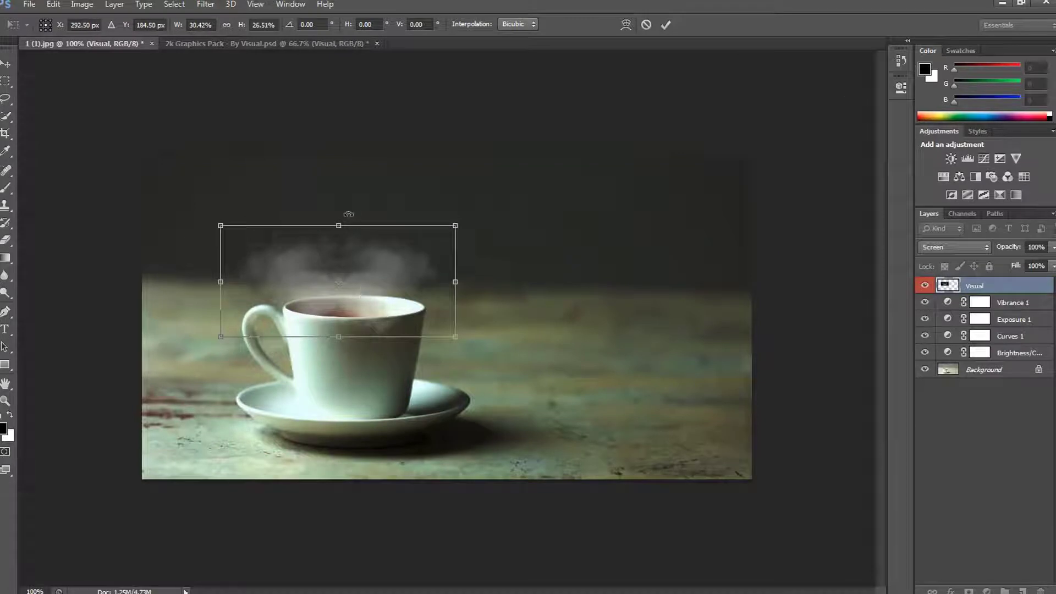
Reshape the smoke into a narrow plume about 20.8% × 32.5% rising from the rim
left_click_drag(339, 224, 347, 176)
left_click_drag(219, 256, 291, 256)
left_click_drag(459, 254, 426, 257)
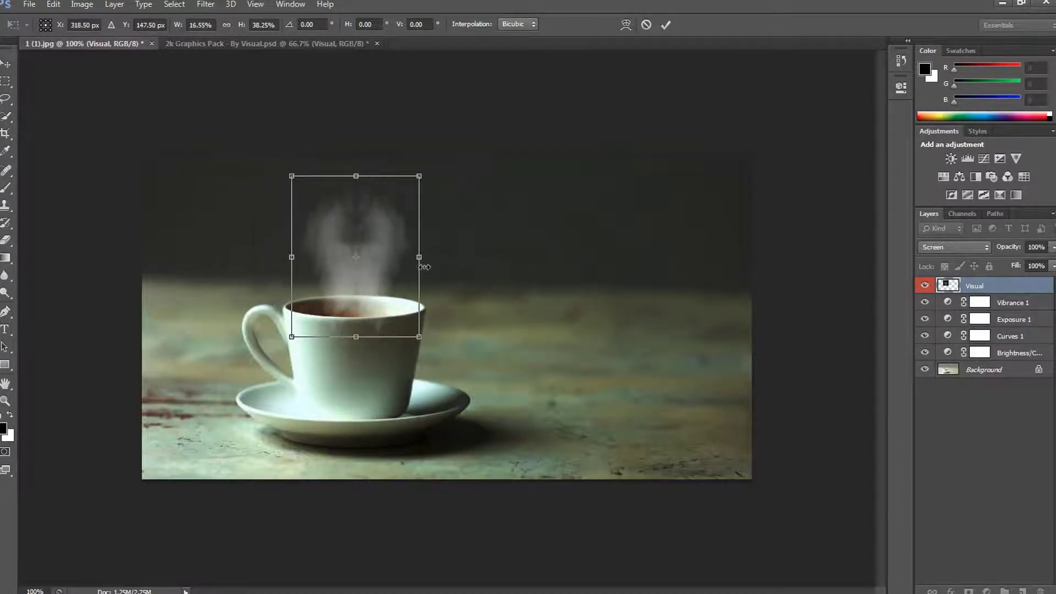
left_click_drag(360, 332, 360, 288)
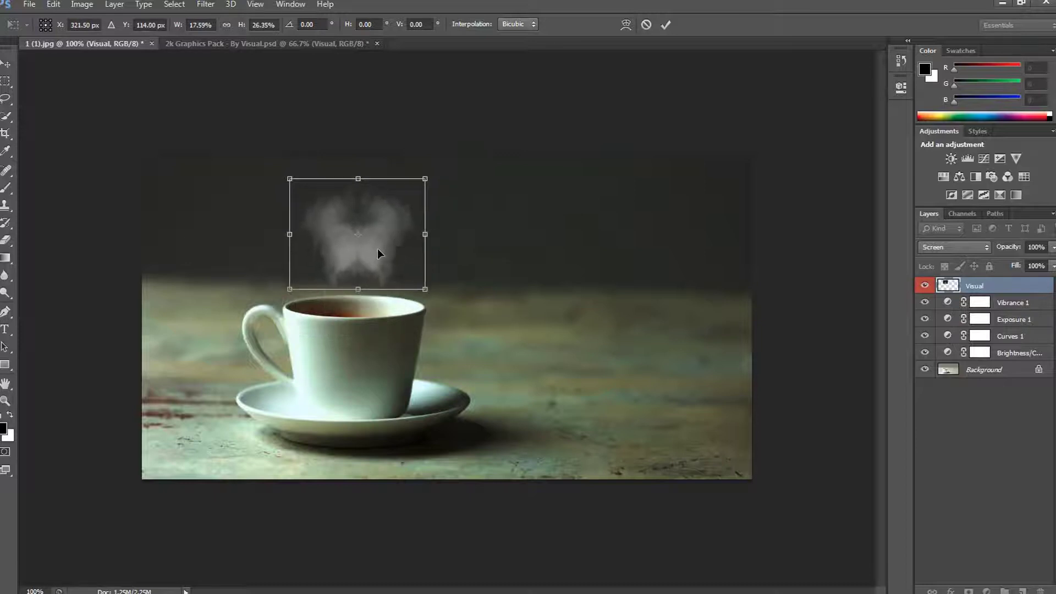
left_click_drag(377, 249, 372, 271)
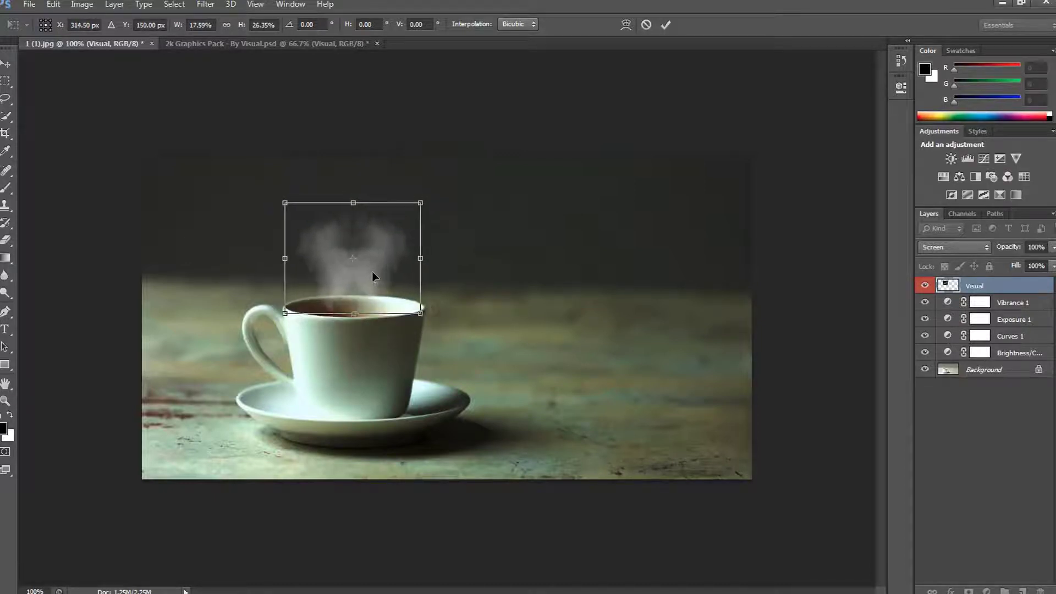
mouse_move(352, 202)
left_mouse_down()
mouse_move(360, 167)
mouse_move(361, 187)
left_mouse_up()
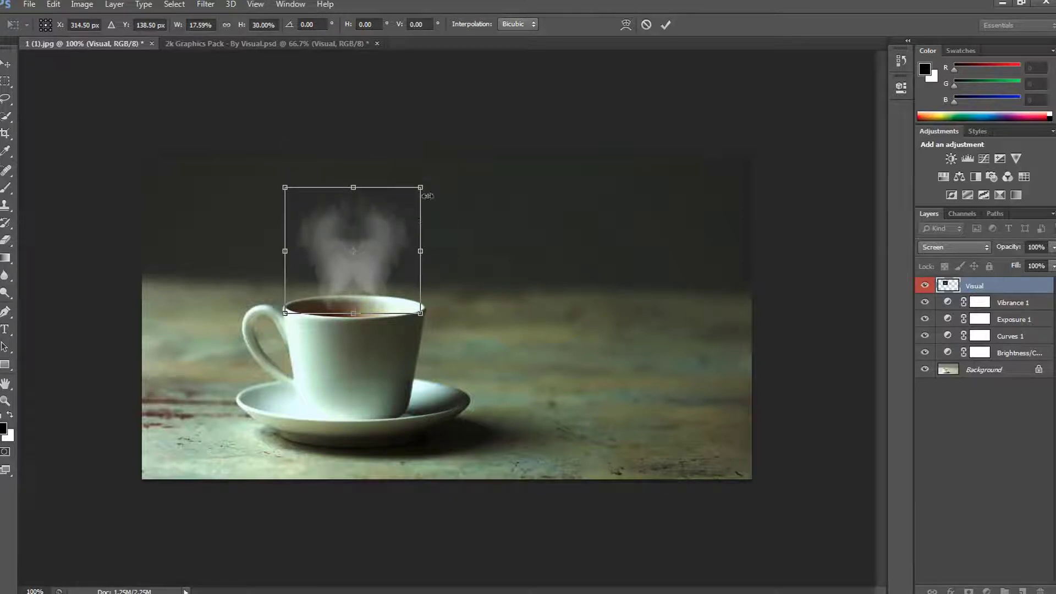
left_click_drag(427, 196, 435, 179)
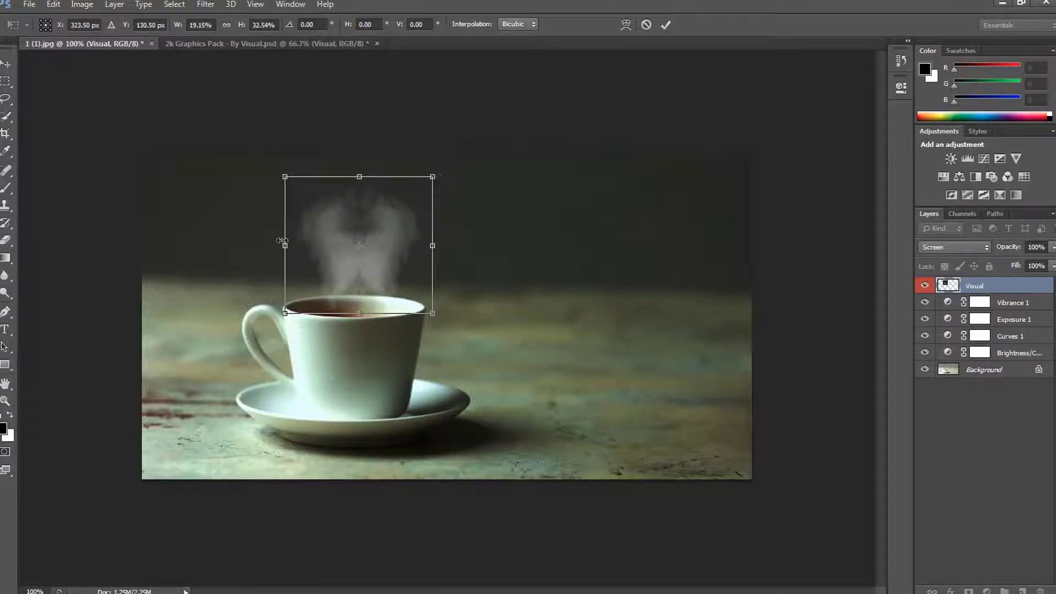
left_click_drag(282, 240, 269, 242)
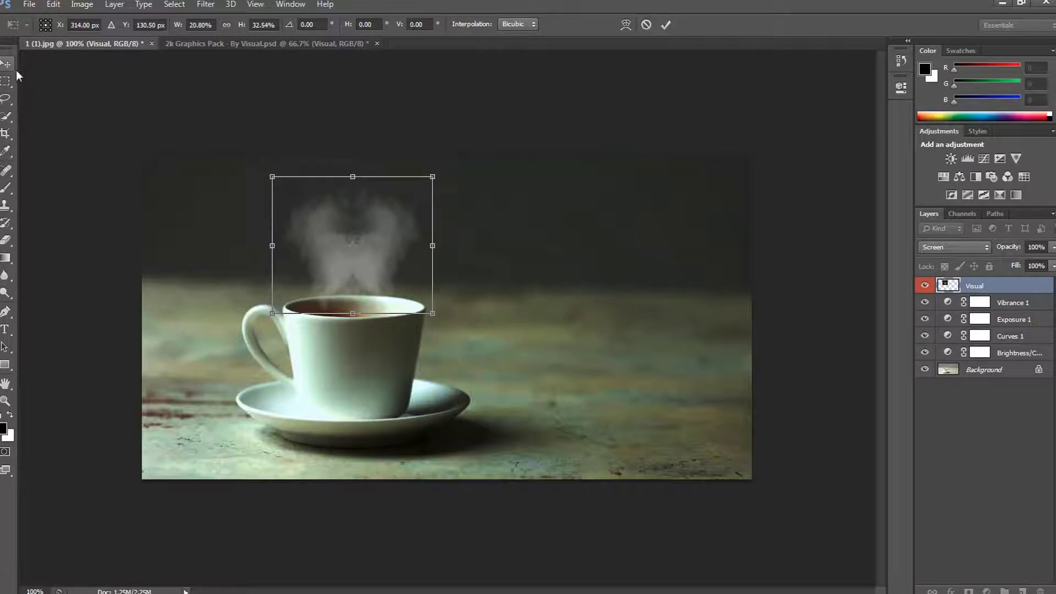
left_click(7, 64)
Lower the Visual smoke layer to 54% opacity and 57% fill
left_click(457, 226)
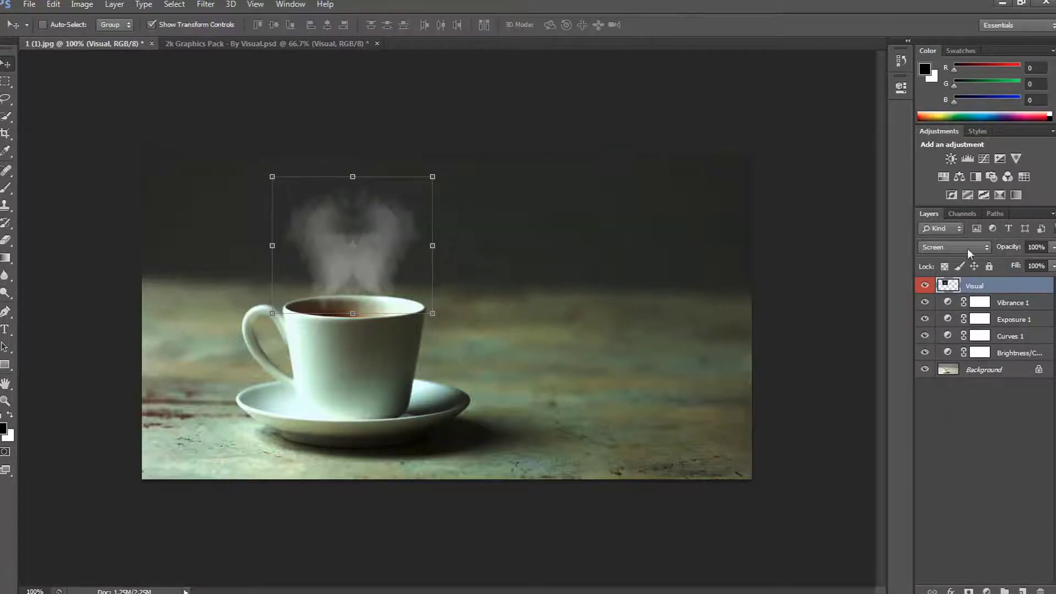
left_click(985, 379)
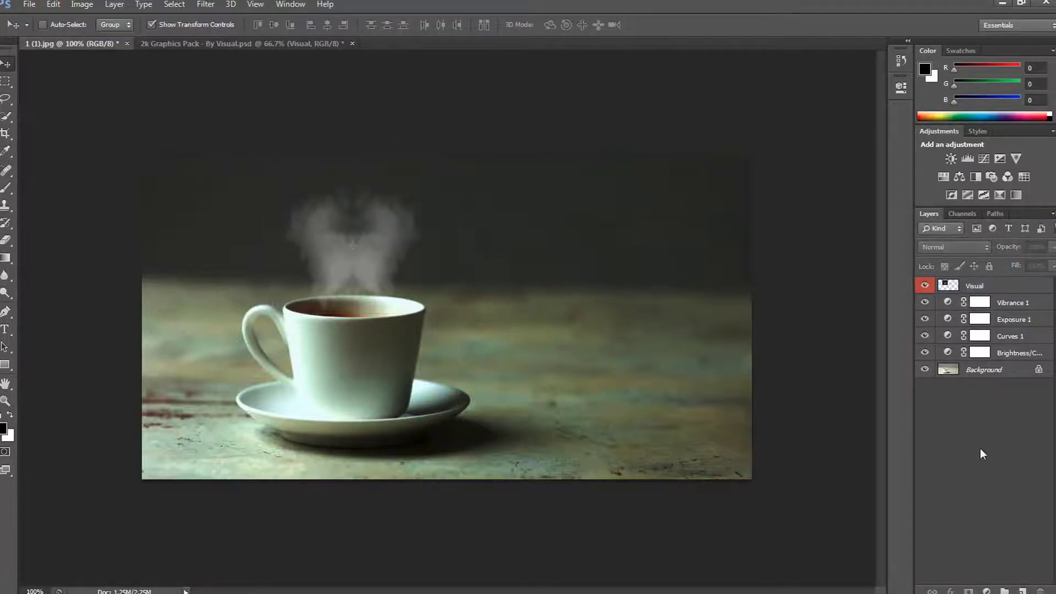
left_click(984, 286)
left_click(1053, 248)
left_click_drag(1010, 261, 1024, 259)
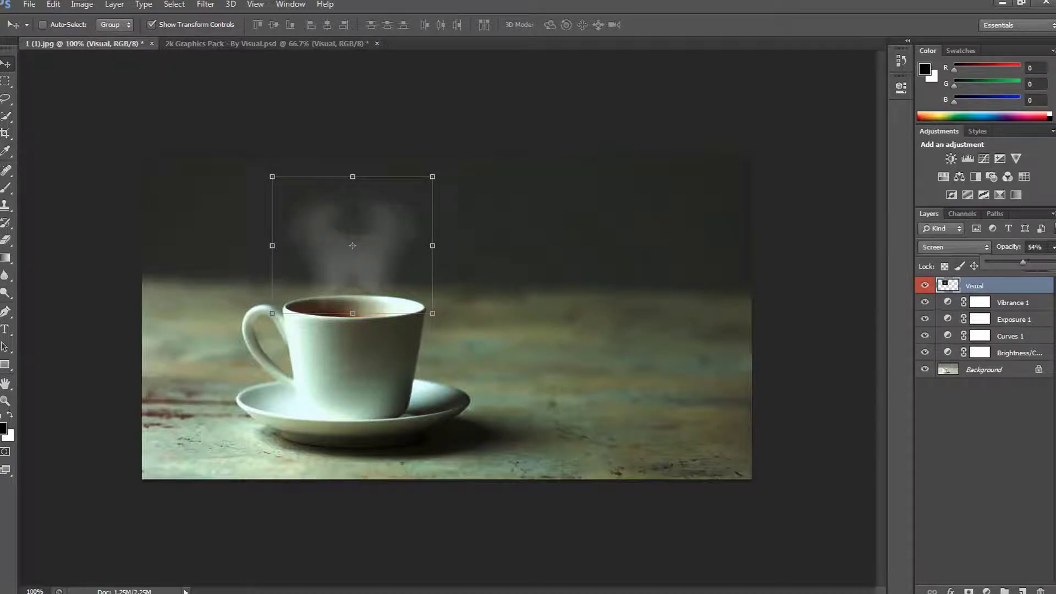
left_click(1053, 248)
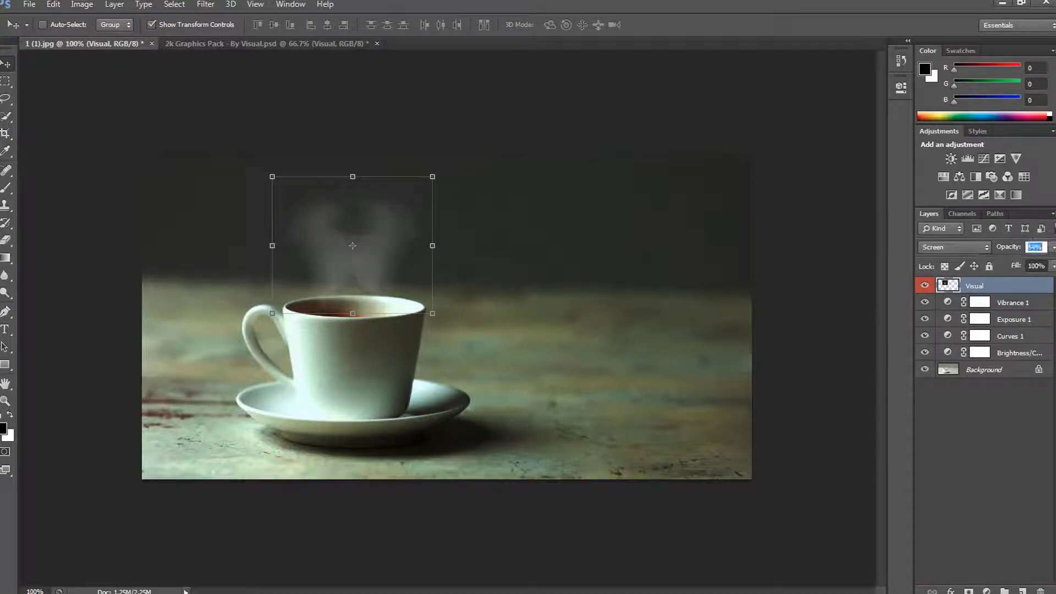
key("Return")
left_click(1052, 266)
mouse_move(1050, 284)
left_mouse_down()
mouse_move(1025, 284)
mouse_move(1051, 282)
left_mouse_up()
left_click(1015, 413)
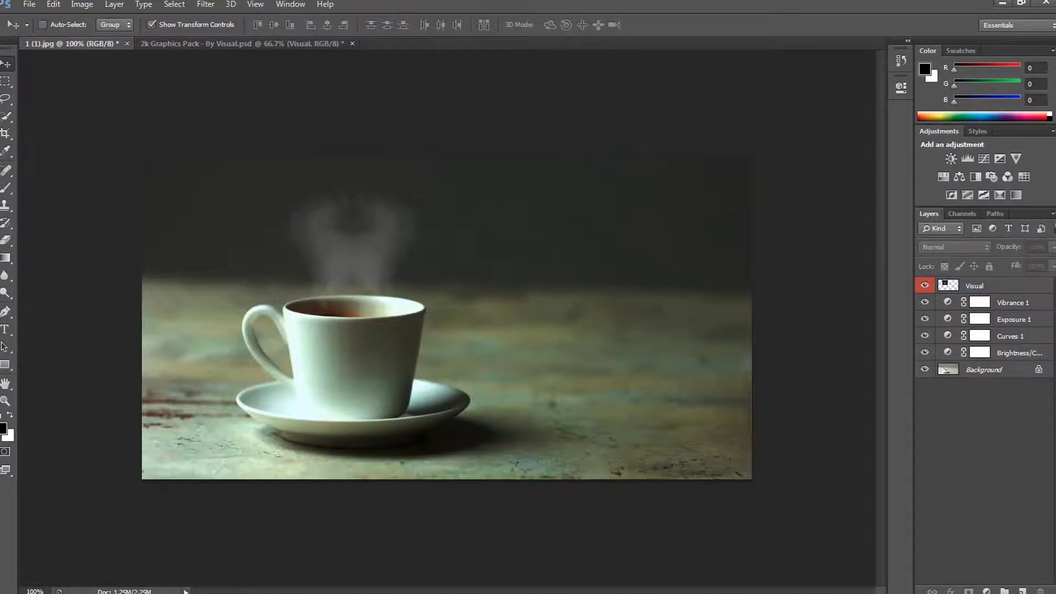
Save the photo as image.jpg in Downloads as a JPEG at Quality 12 Maximum
left_click(31, 5)
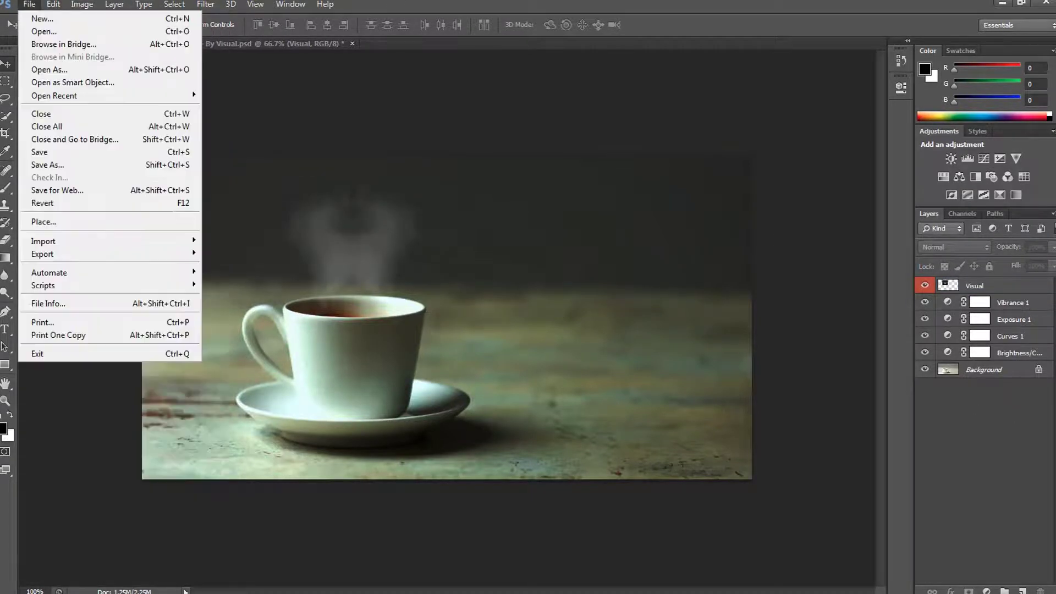
left_click(63, 168)
left_click(573, 319)
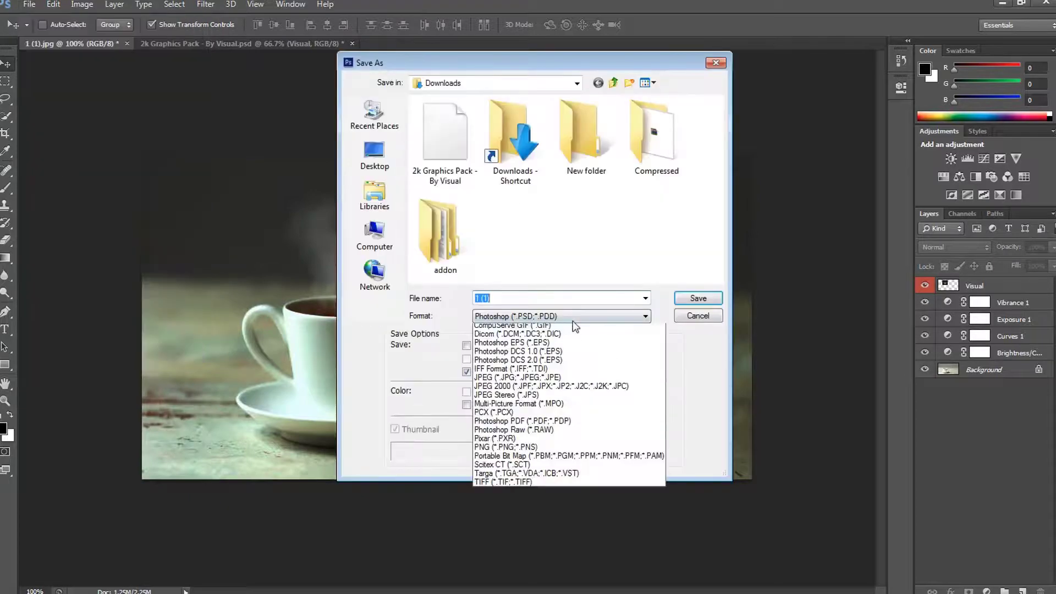
left_click(547, 407)
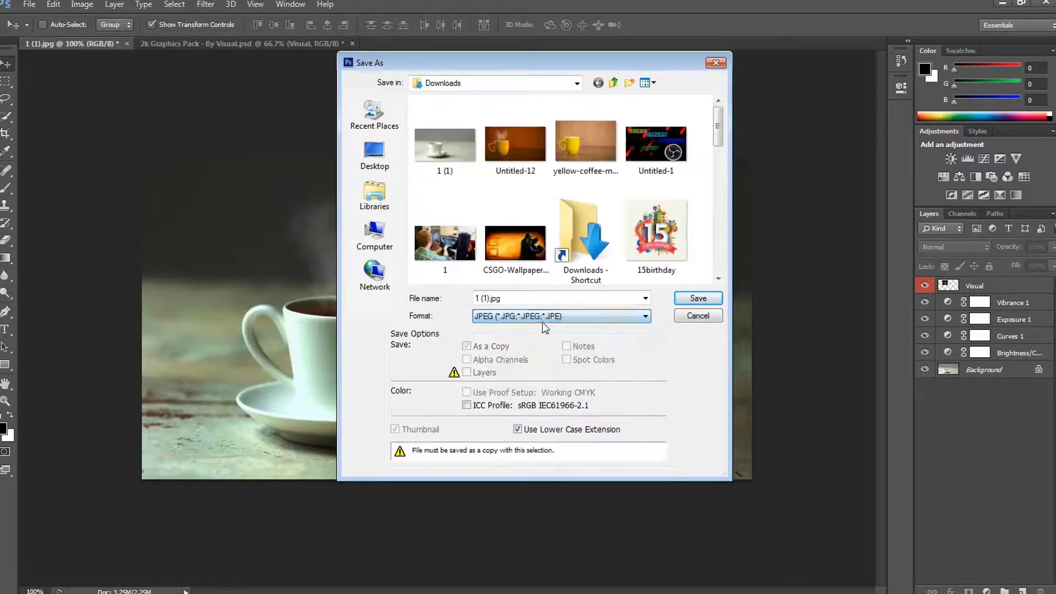
left_click(696, 298)
left_click(539, 227)
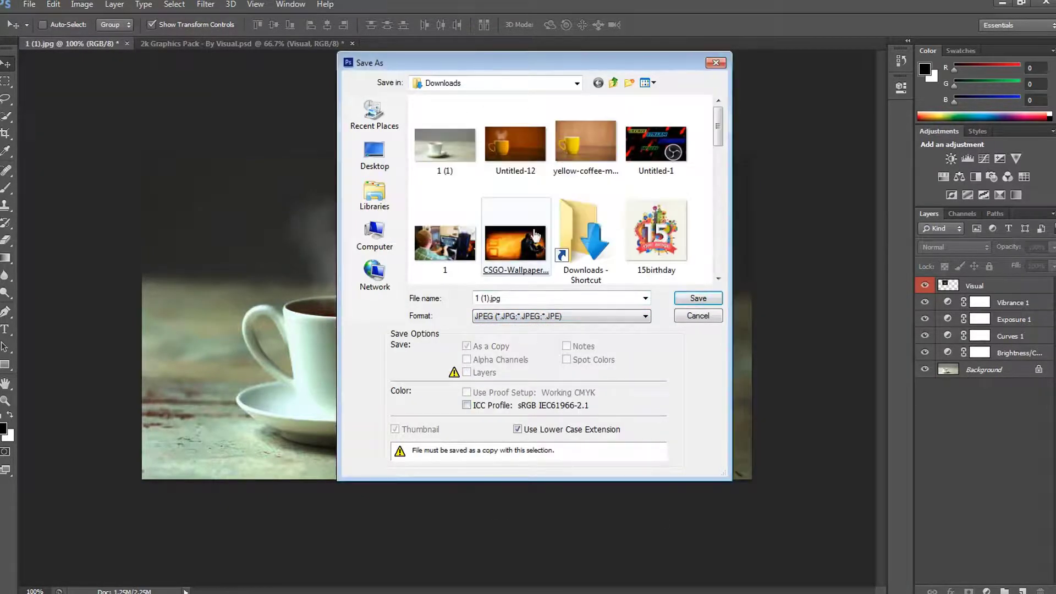
left_click(499, 298)
double_click(491, 297)
left_click(490, 298)
type("image")
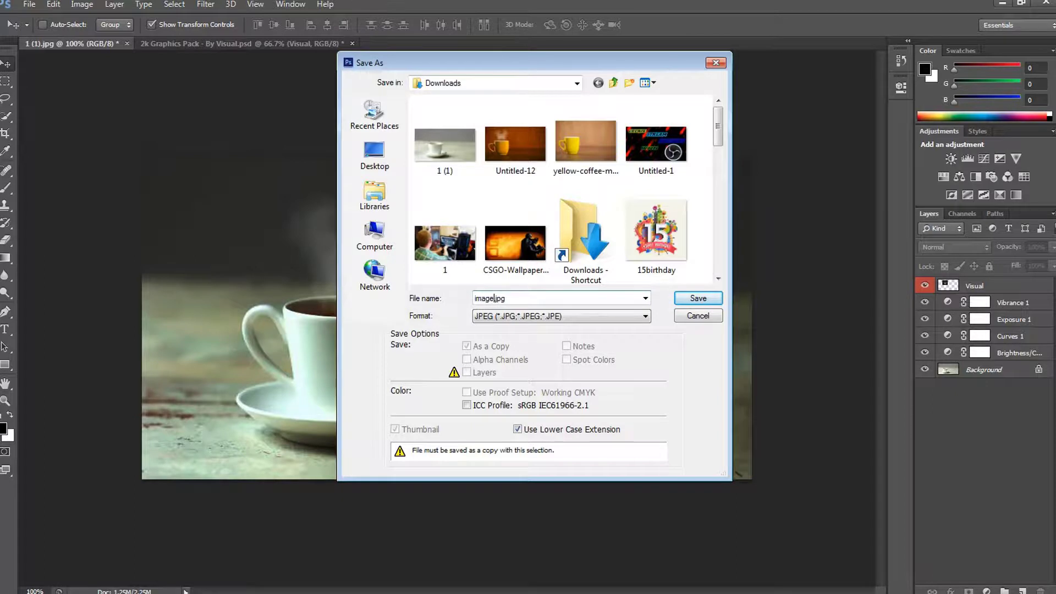
key("Return")
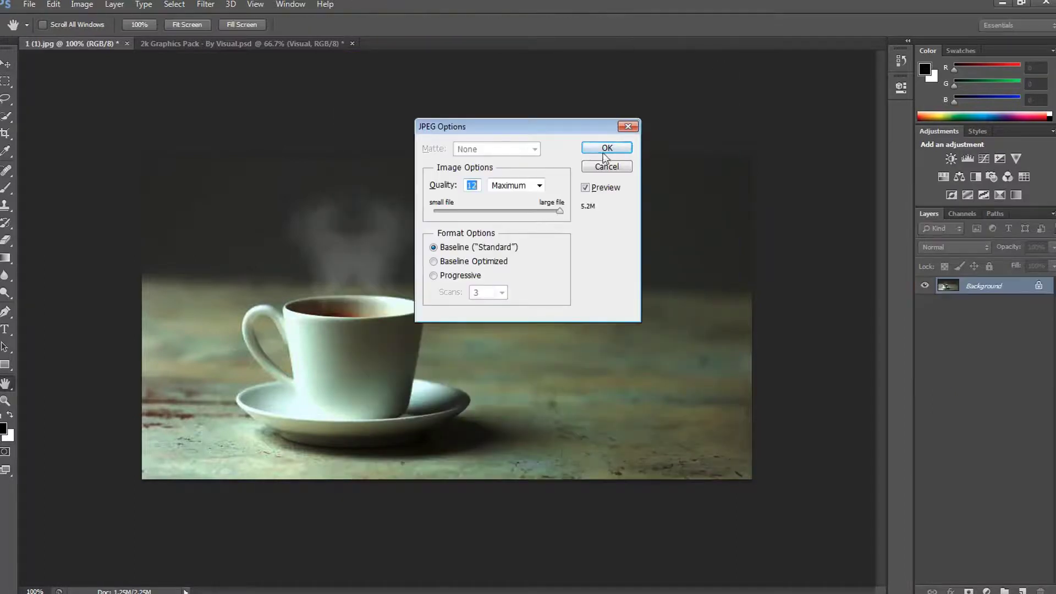
left_click(606, 148)
left_click(1001, 3)
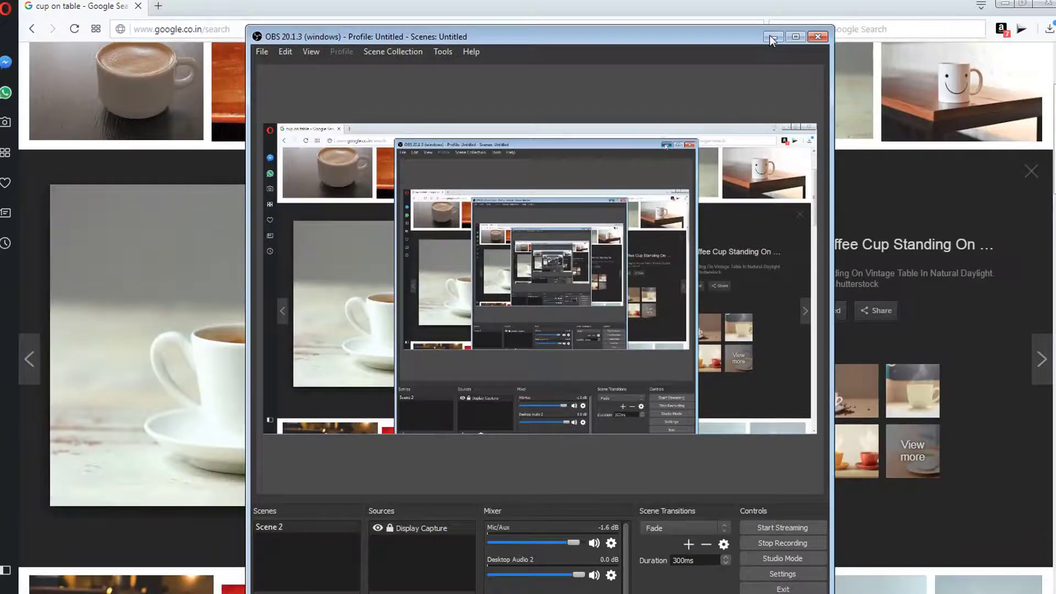
Open image.jpg from the Downloads folder in Windows Photo Viewer
left_click(773, 36)
left_click(1004, 3)
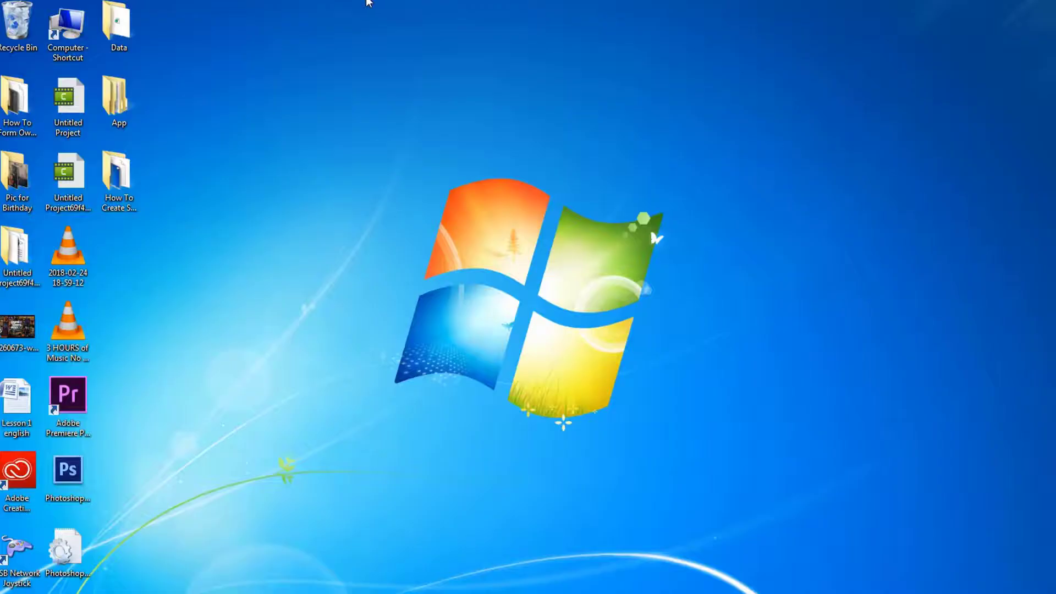
double_click(67, 27)
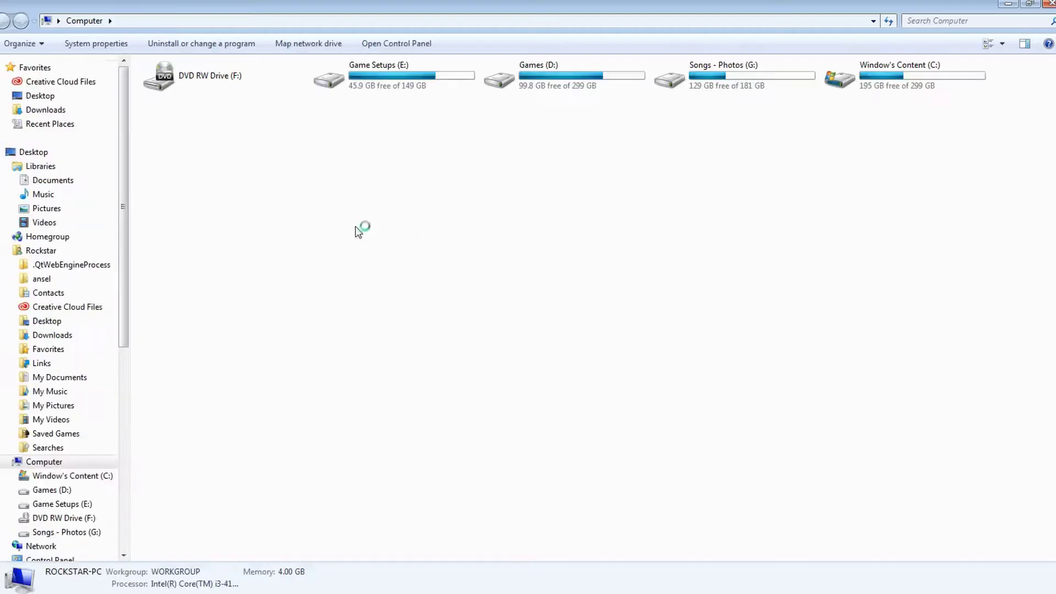
left_click(58, 109)
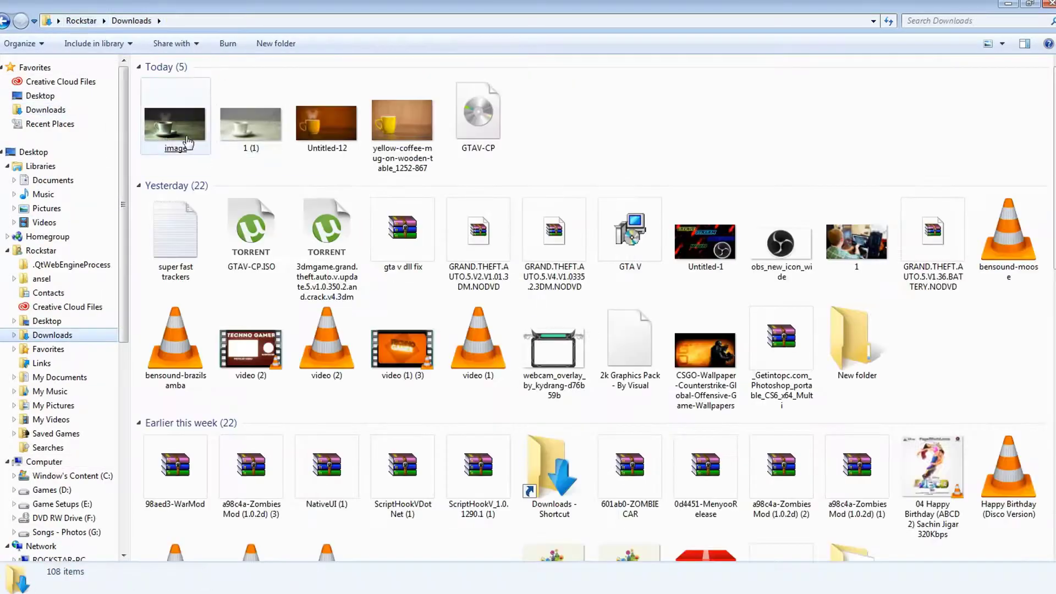
double_click(187, 140)
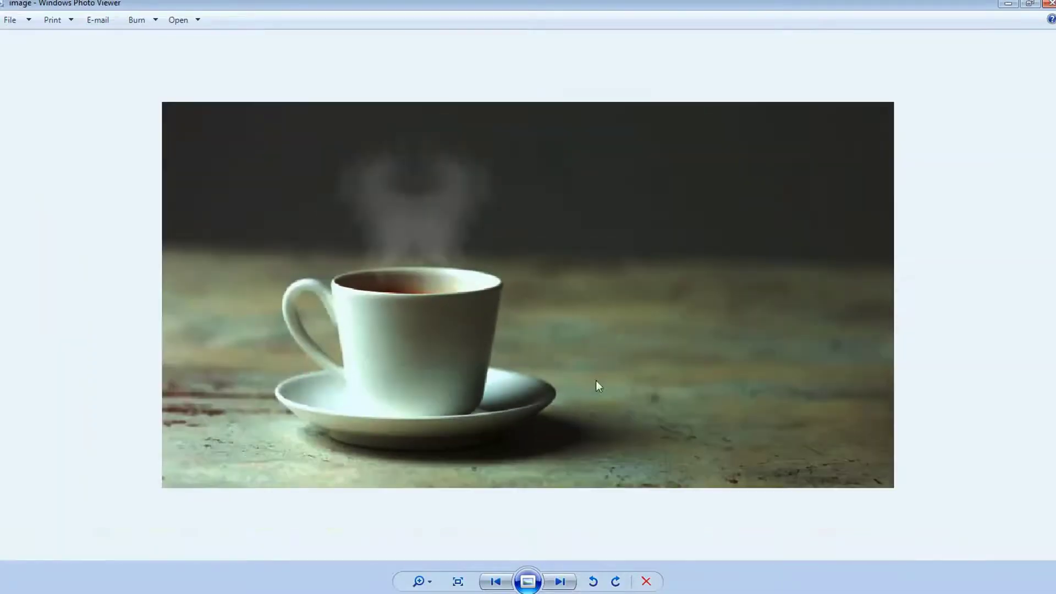
Play the Downloads photos as a full-screen slideshow
left_click(528, 582)
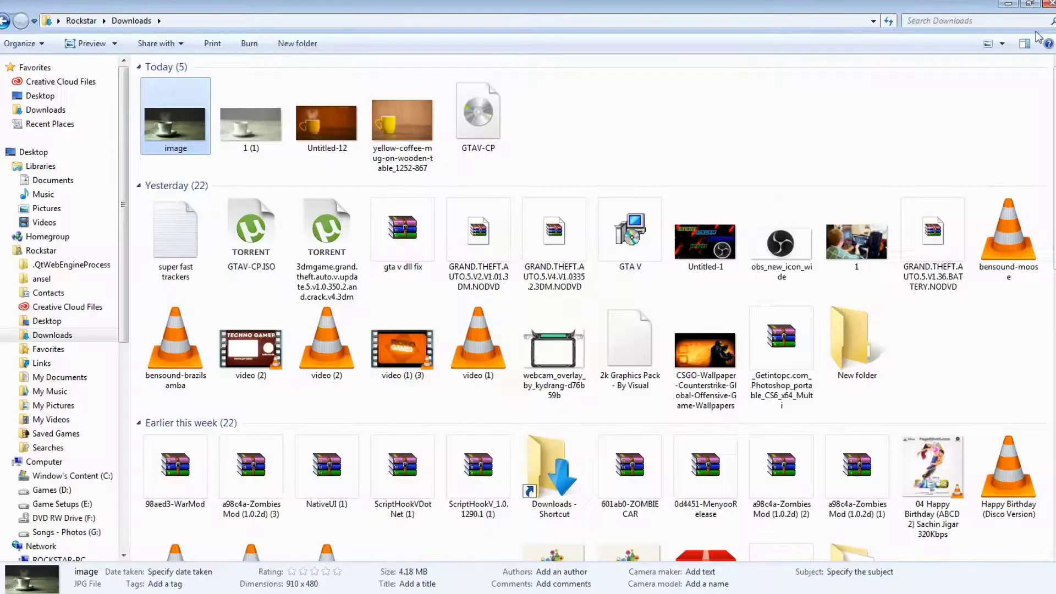
left_click(1047, 3)
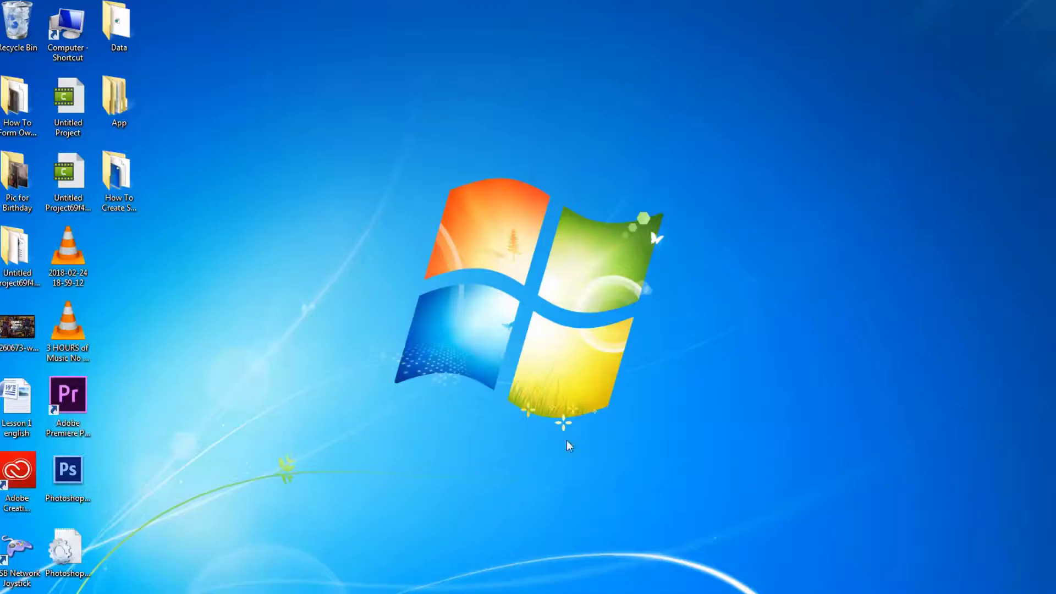